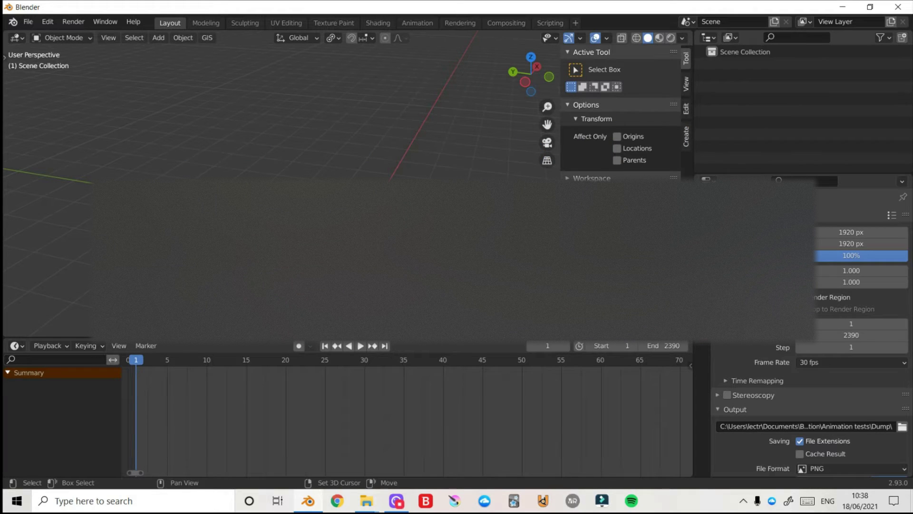
- Add a default 2 m cube and select only its front face in Edit Mode
key(shift+a)
mouse_move(471, 252)
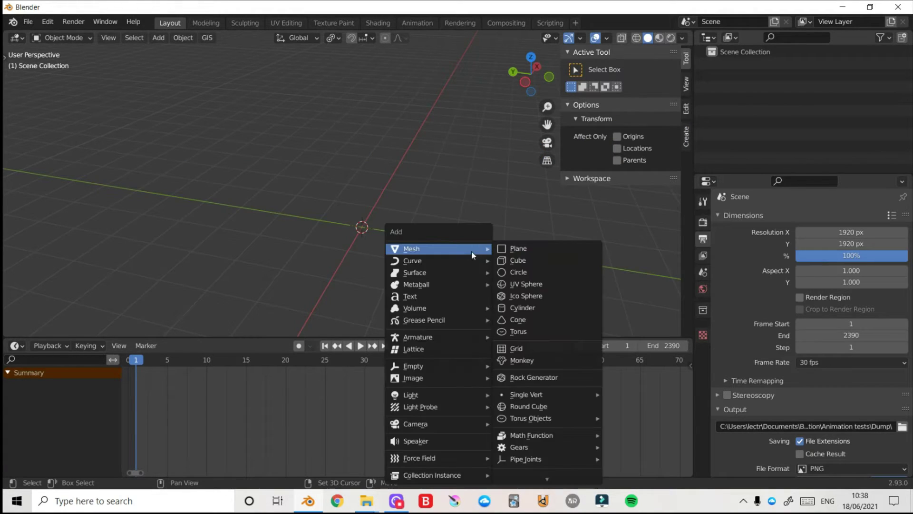
click(518, 260)
drag(531, 75, 516, 76)
key(ctrl+Tab)
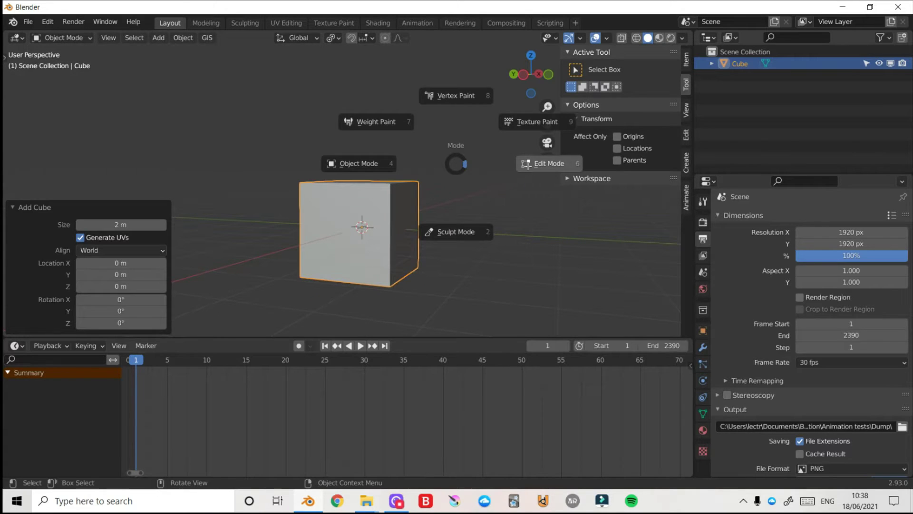
click(550, 164)
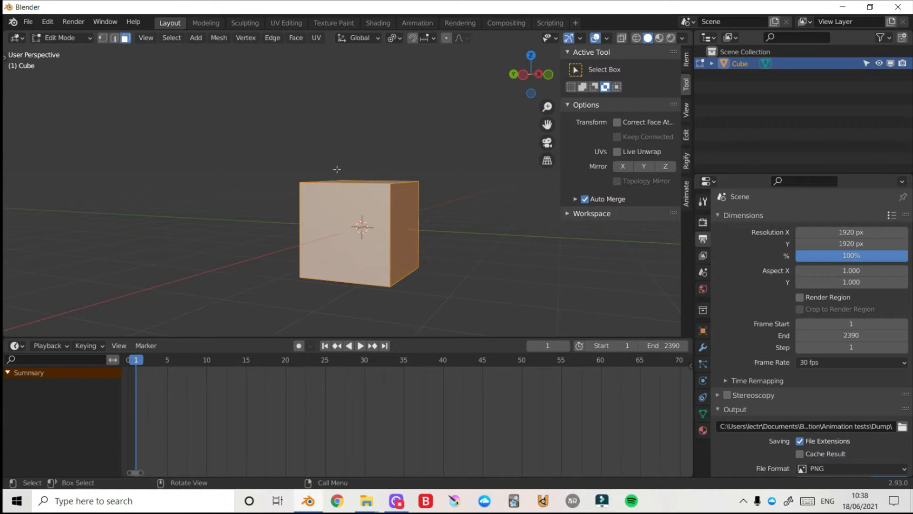
key(alt+a)
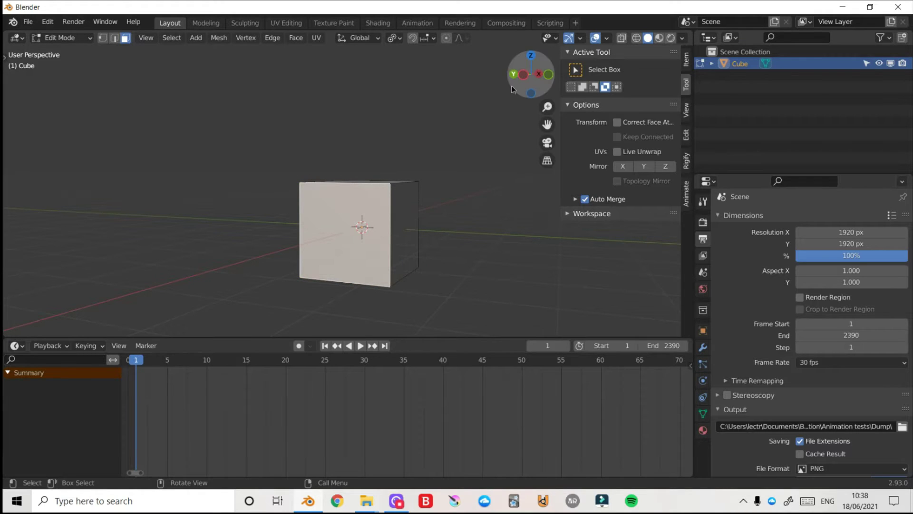
drag(512, 85, 547, 175)
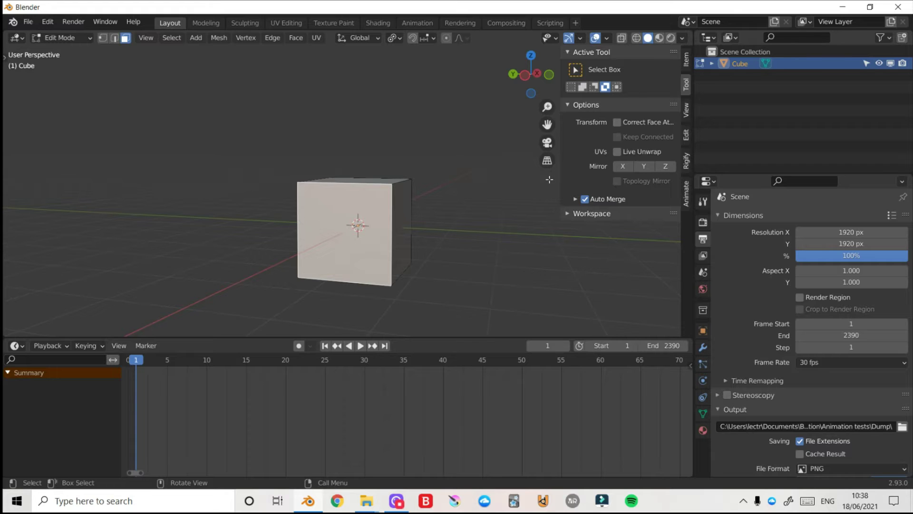
- Try insetting the cube's front face about 0.37 m and extruding the inner face inward, and undo both operations
key(i)
click(502, 213)
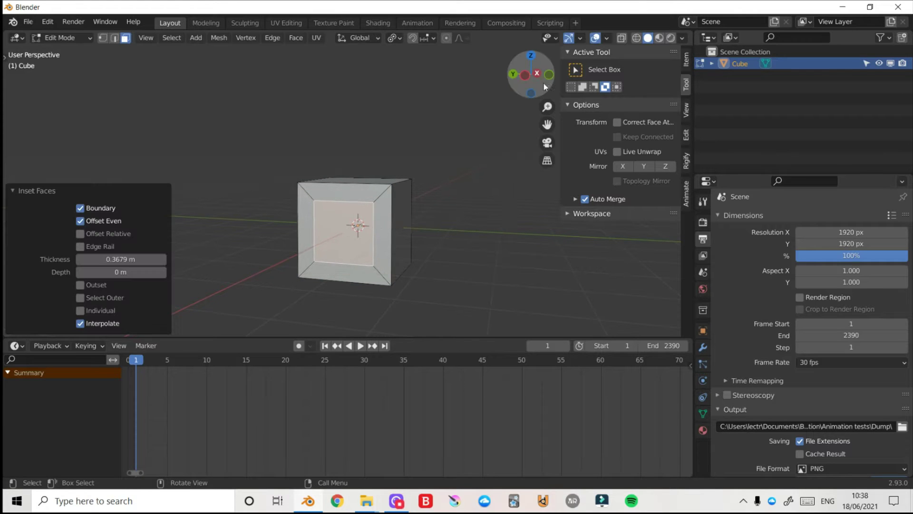
drag(545, 87, 511, 104)
key(e)
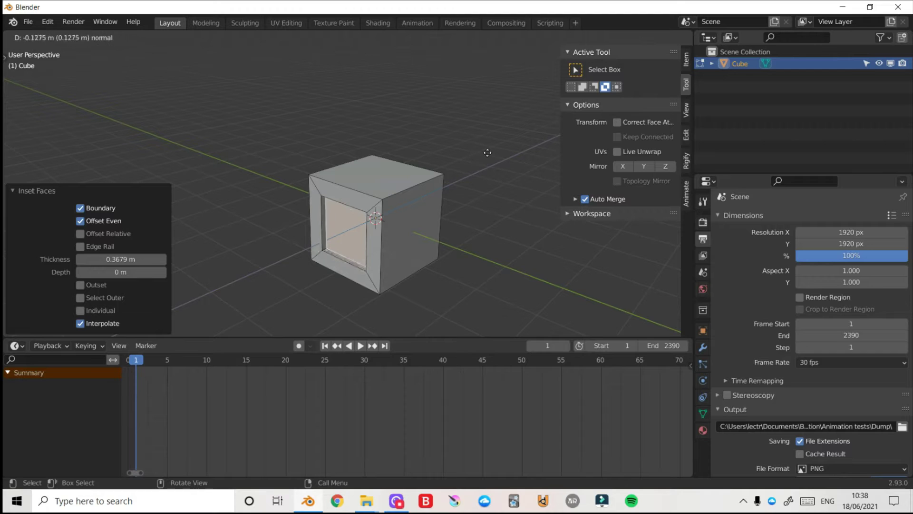
click(490, 151)
drag(539, 89, 593, 90)
key(ctrl+z)
key(ctrl+z)
- Subdivide the cube's front face with one cut and inset the resulting faces about 0.24 m
drag(465, 164, 460, 185)
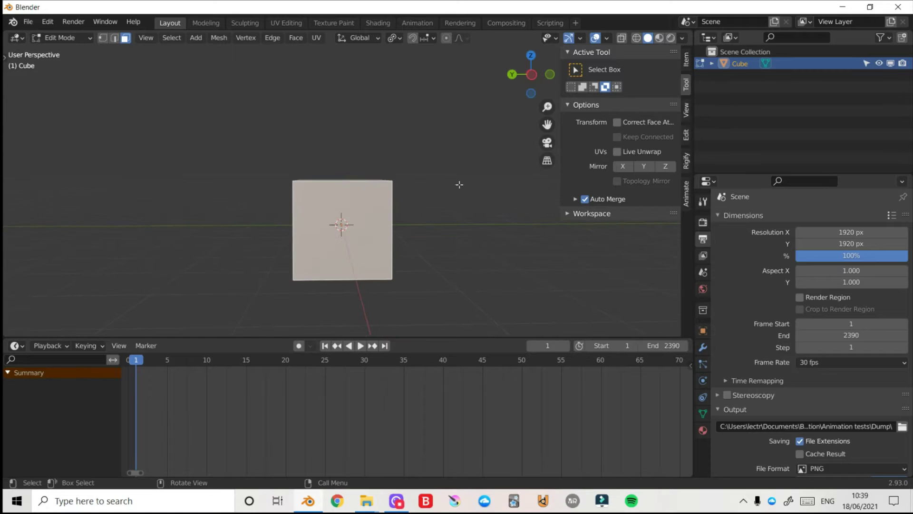
right_click(439, 217)
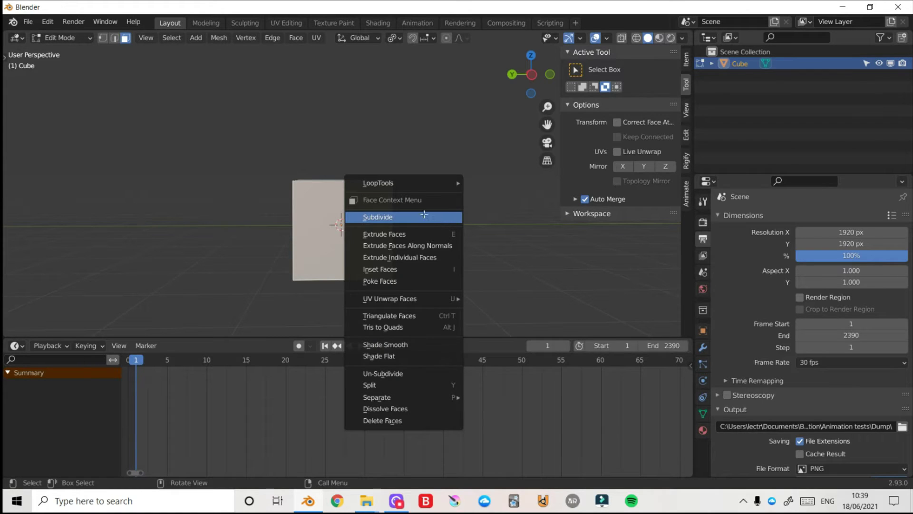
click(439, 219)
drag(542, 73, 536, 80)
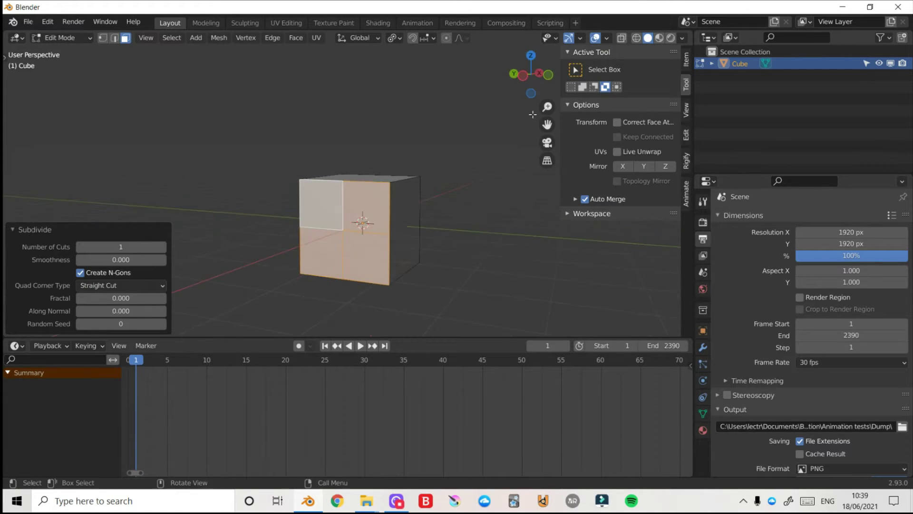
key(i)
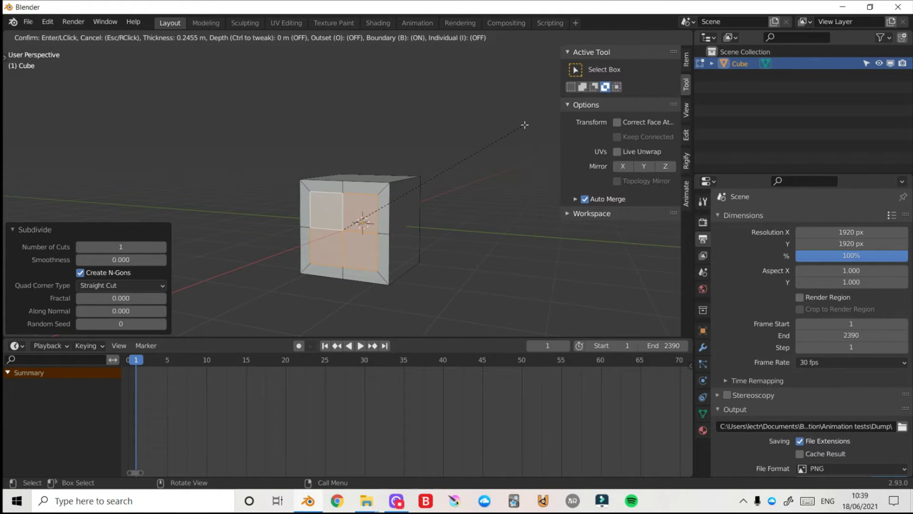
click(526, 124)
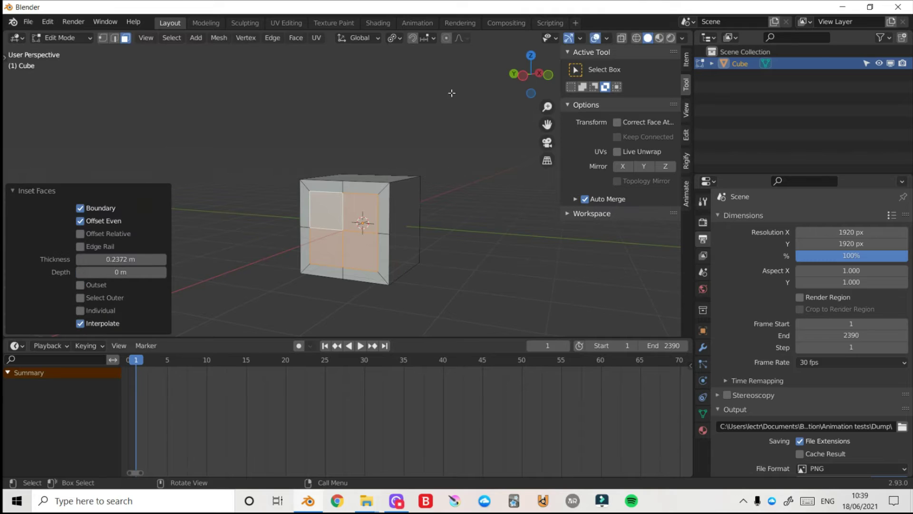
- Connect the four midpoint vertices of the inset square's sides with edges to form a diamond on the front face
key(1)
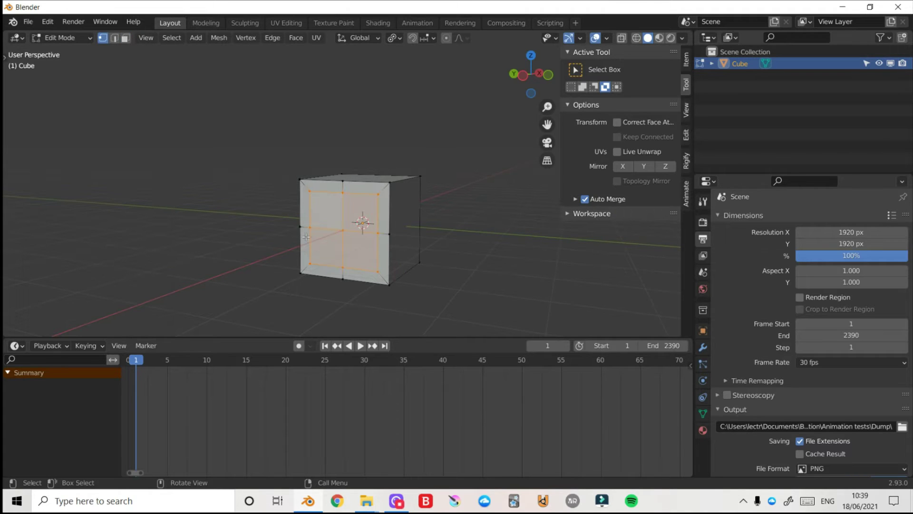
click(310, 228)
shift+click(342, 193)
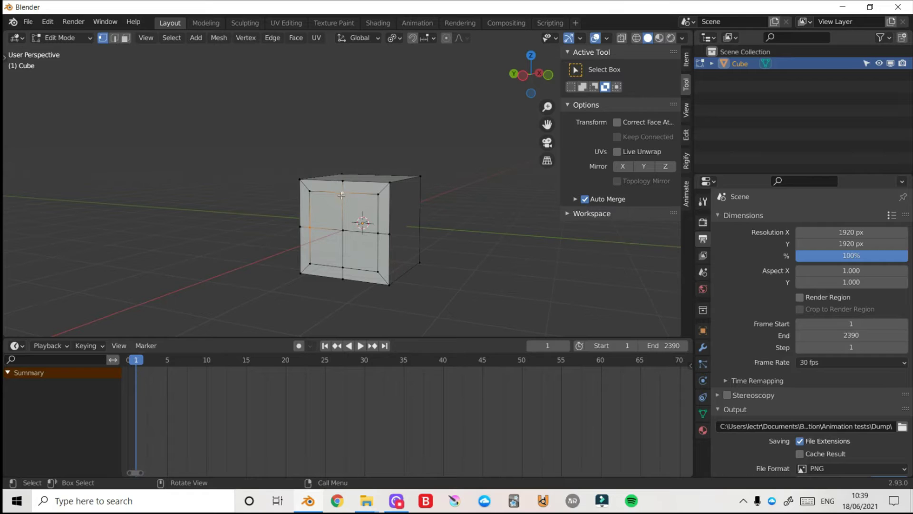
key(j)
click(343, 196)
shift+click(379, 232)
key(j)
click(377, 234)
shift+click(344, 269)
key(j)
click(342, 270)
shift+click(310, 228)
key(j)
key(j)
- Select the four triangular faces inside the diamond and extrude them inward into the cube
key(3)
shift+click(331, 223)
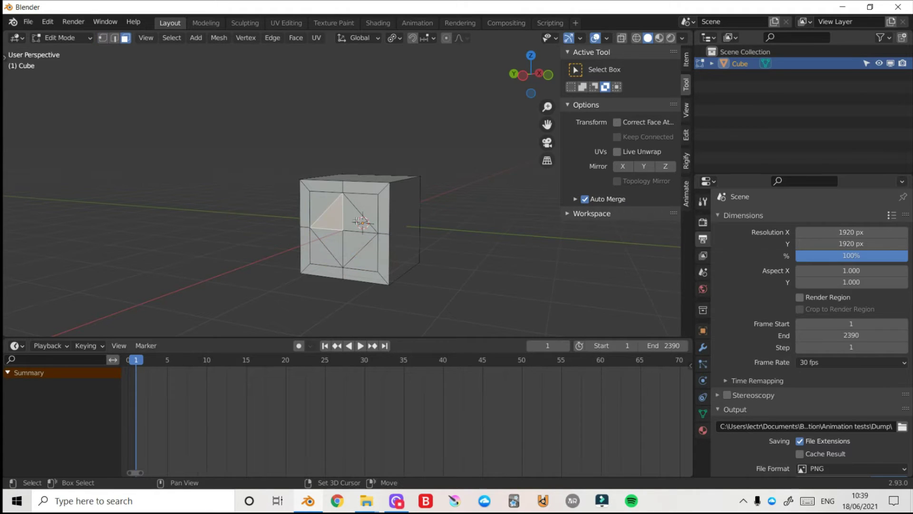
shift+click(355, 216)
shift+click(354, 247)
shift+click(333, 242)
drag(537, 80, 496, 104)
key(e)
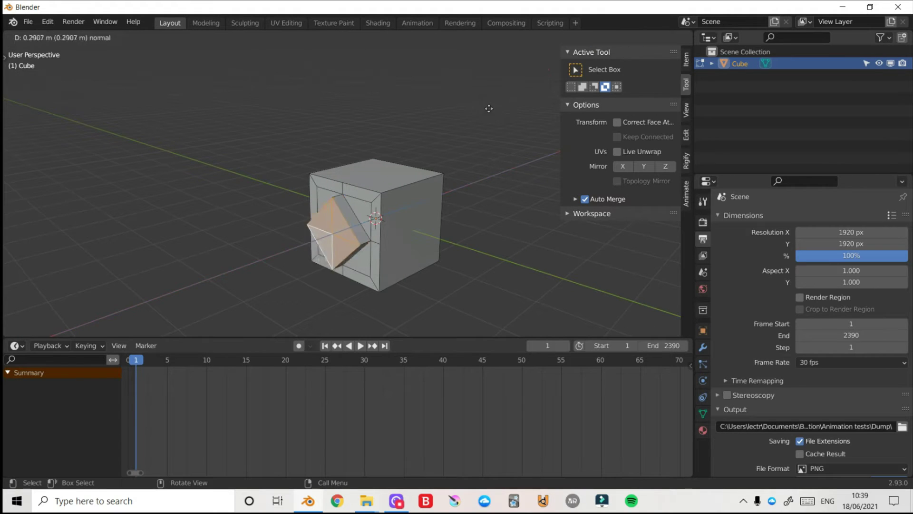
click(506, 99)
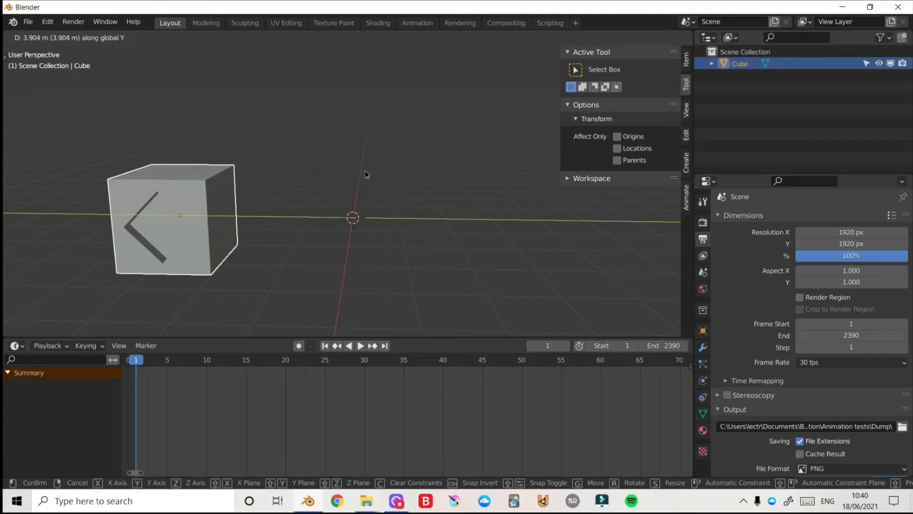
- Move the diamond cube about 4.18 m along the global Y axis and add a second cube at the origin
click(364, 170)
key(shift+a)
mouse_move(425, 221)
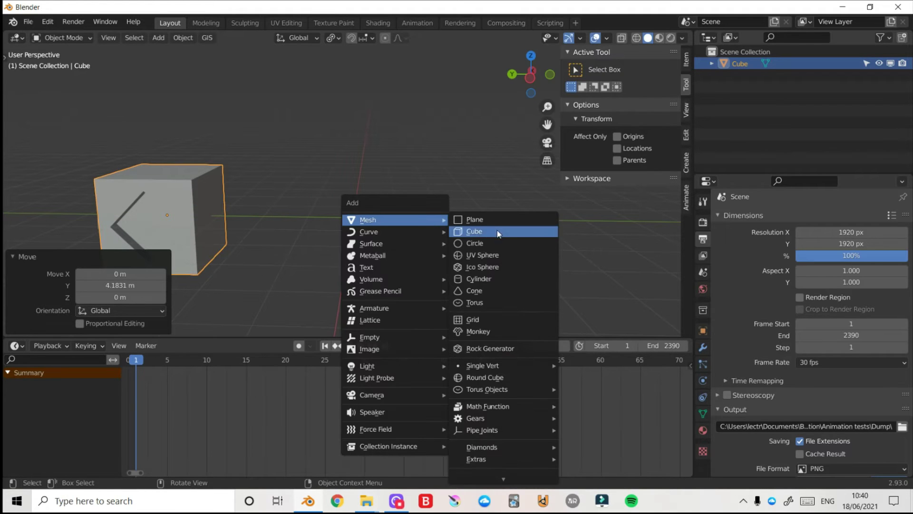
click(490, 233)
- Subdivide the second cube's front face with one cut and inset the resulting faces about 0.26 m
key(ctrl+Tab)
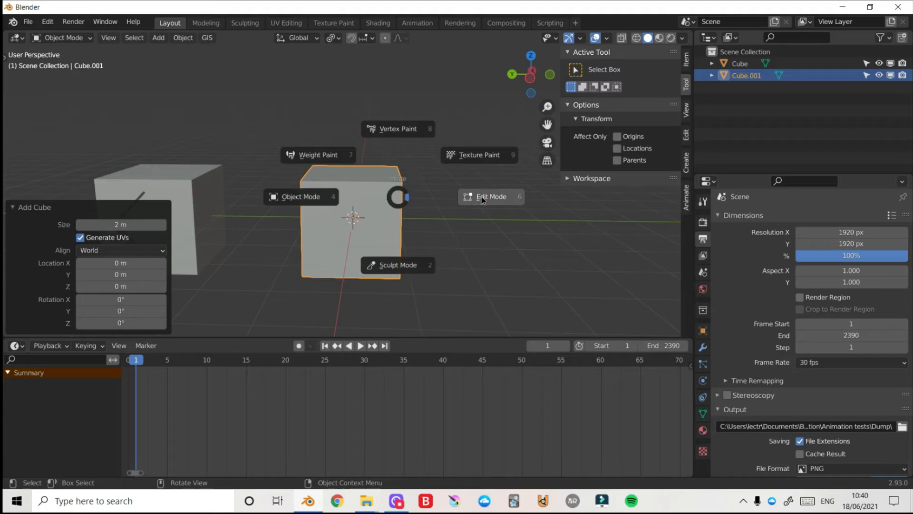
click(492, 196)
middle_drag(353, 222, 318, 235)
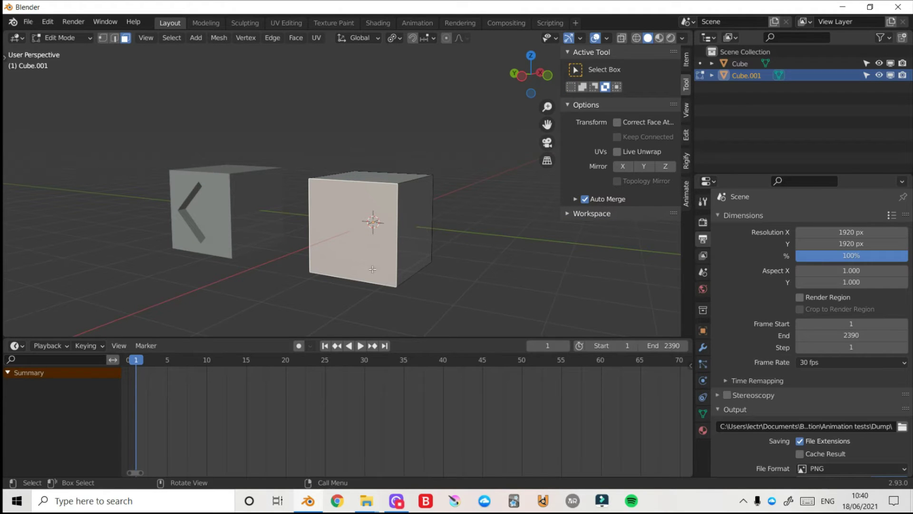
drag(529, 76, 556, 77)
middle_drag(423, 252, 421, 194)
right_click(420, 194)
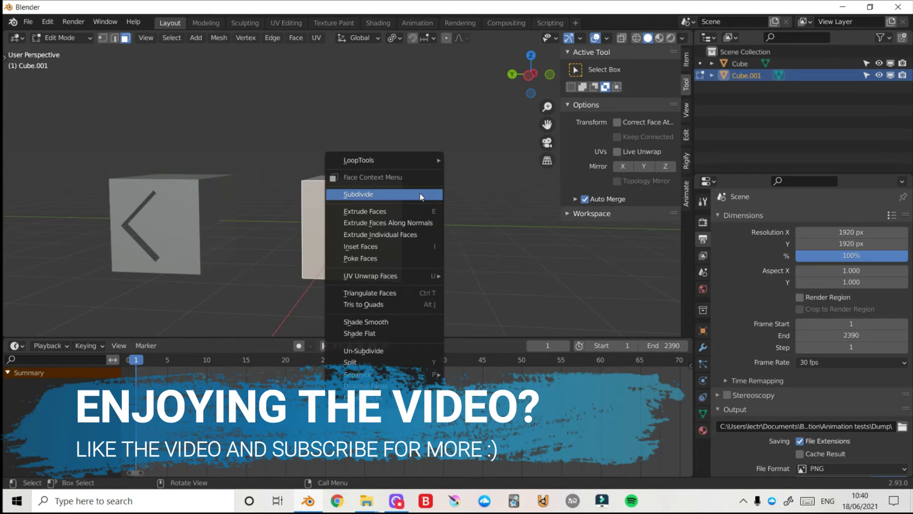
click(421, 194)
key(i)
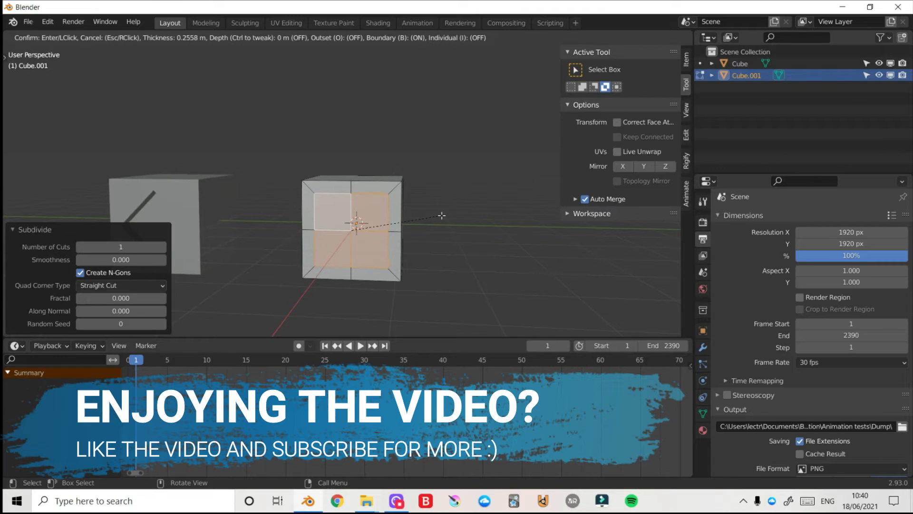
click(442, 215)
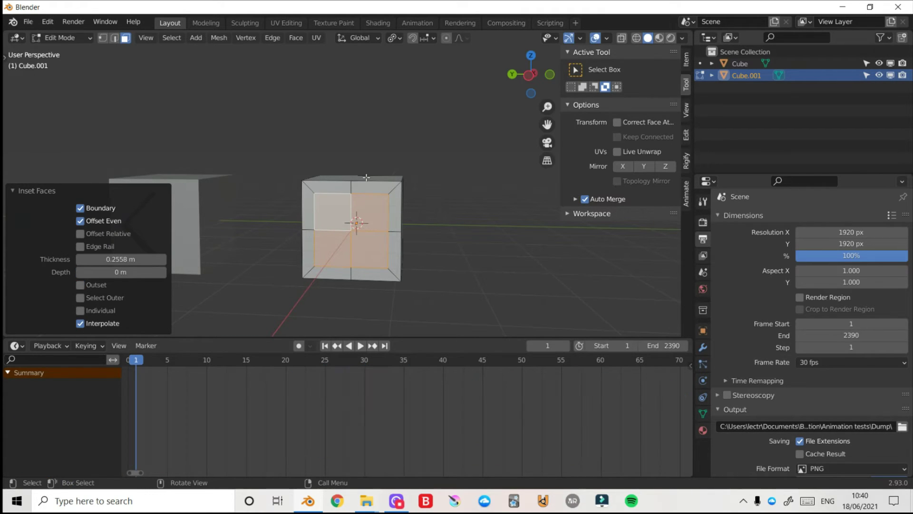
- Connect the inset's top midpoint vertex to both of its bottom corner vertices to form a triangle
click(350, 195)
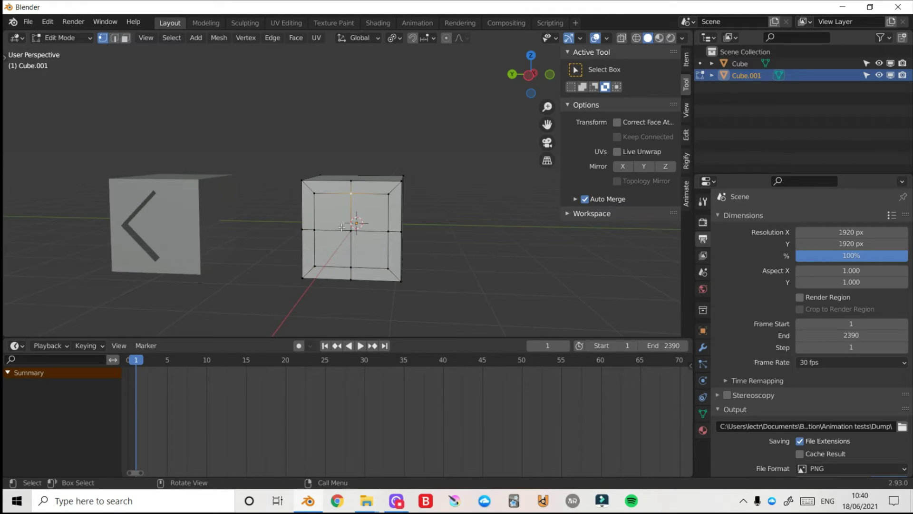
shift+click(315, 264)
click(353, 194)
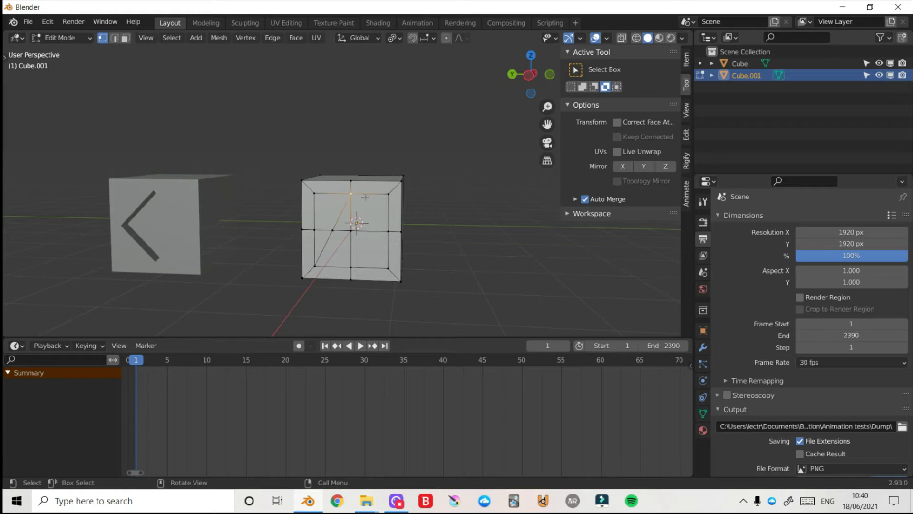
ctrl+click(387, 268)
key(j)
- Select the four faces inside the triangle and extrude them about 0.23 m outward
click(125, 37)
click(336, 252)
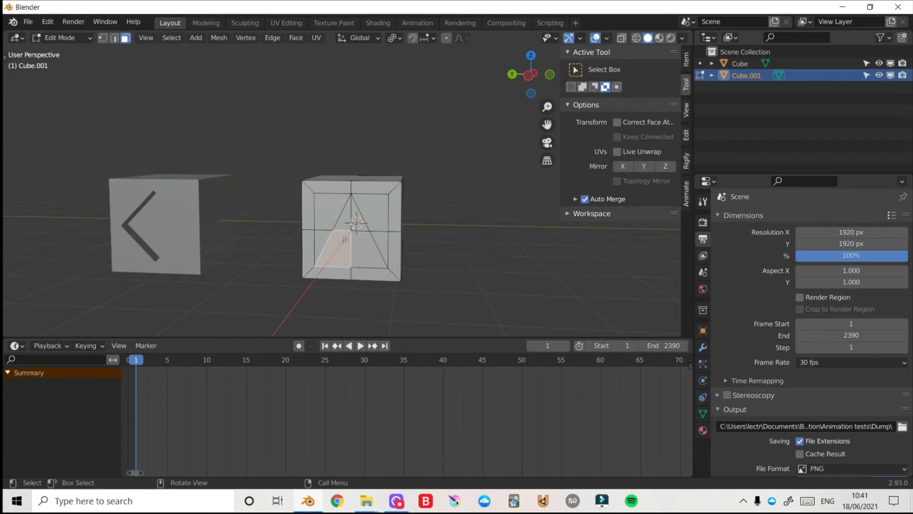
shift+click(364, 251)
shift+click(356, 224)
shift+click(339, 222)
drag(525, 76, 474, 135)
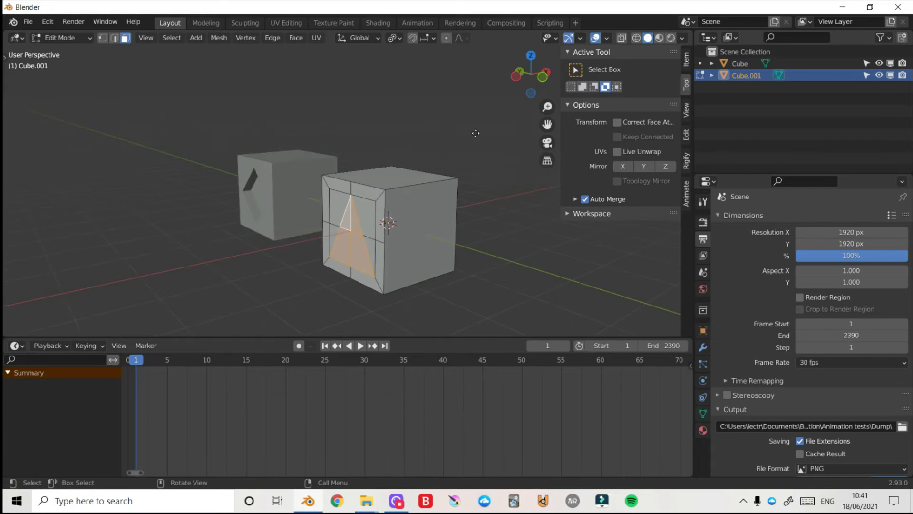
key(e)
click(466, 137)
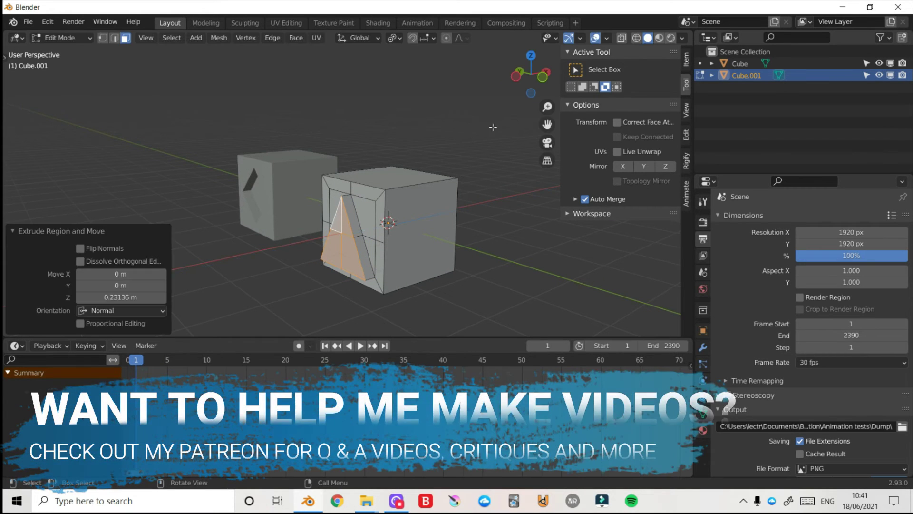
- Return to Object Mode and move the triangle cube about 7.74 m along the global Y axis
drag(529, 75, 513, 151)
key(Tab)
key(g)
key(y)
click(472, 77)
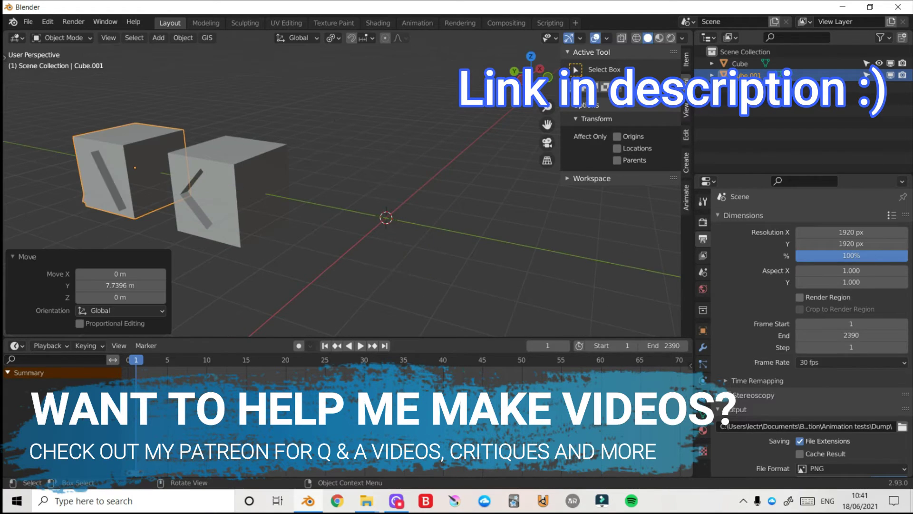
drag(538, 70, 522, 80)
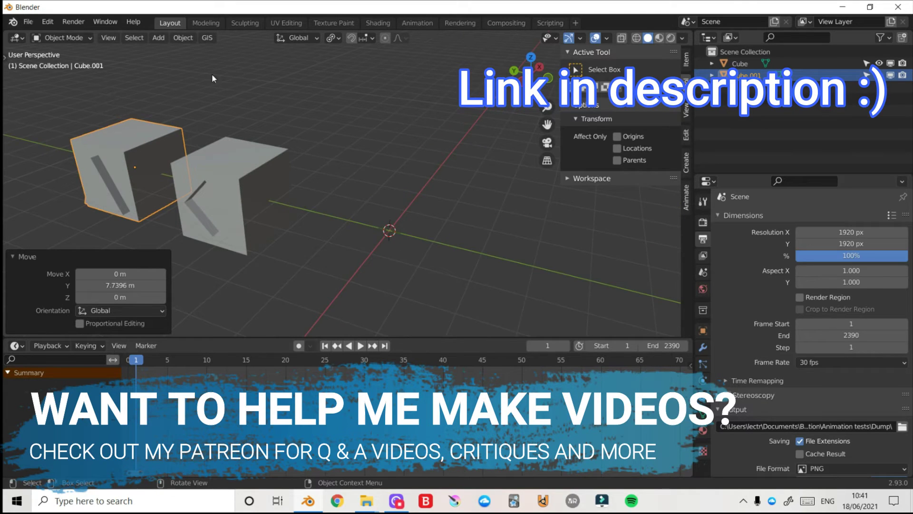
- Search the add-on preferences for "loop" and check whether LoopTools is enabled and how preferences are saved
click(47, 22)
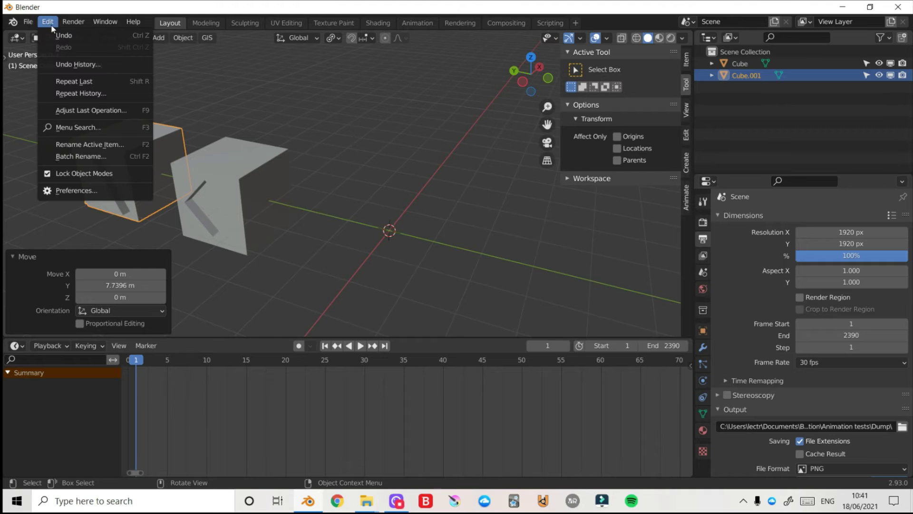
click(68, 190)
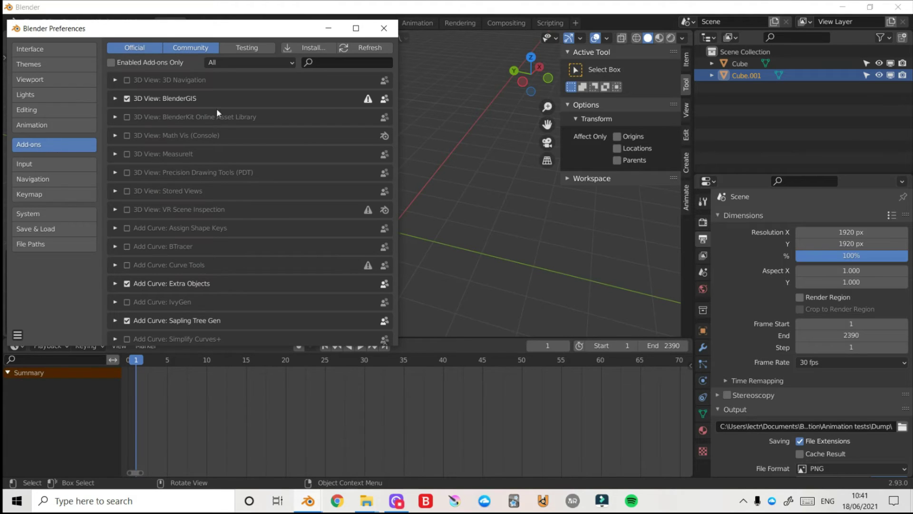
click(331, 61)
text(loop)
key(Return)
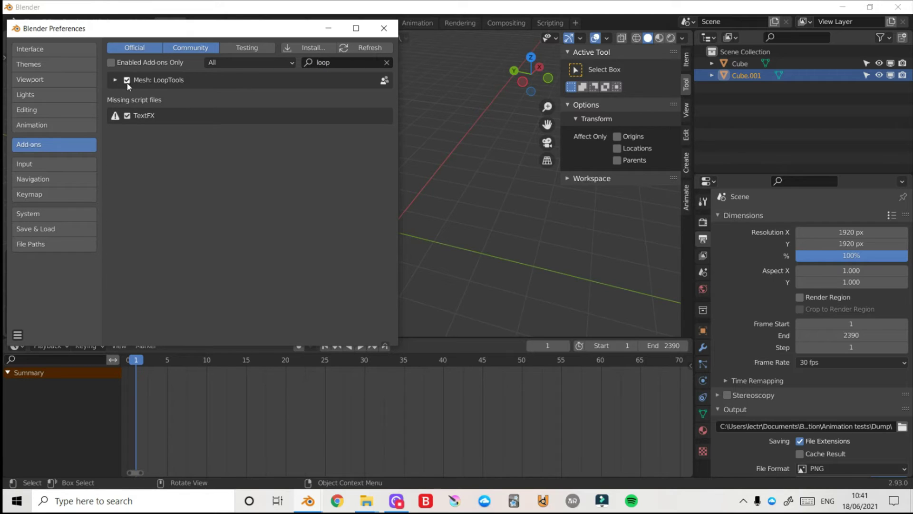
click(18, 336)
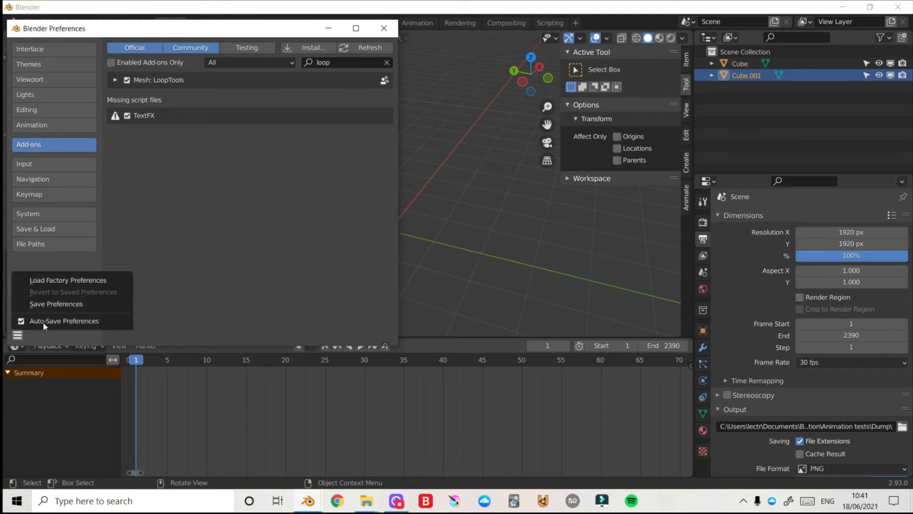
click(15, 336)
click(16, 339)
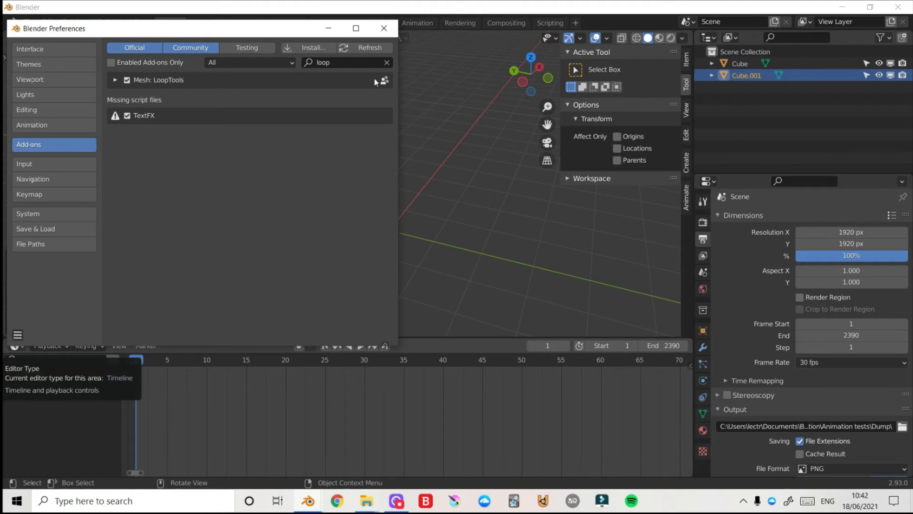
- Close the preferences, add a new cube at the 3D cursor and enter Edit Mode
click(385, 30)
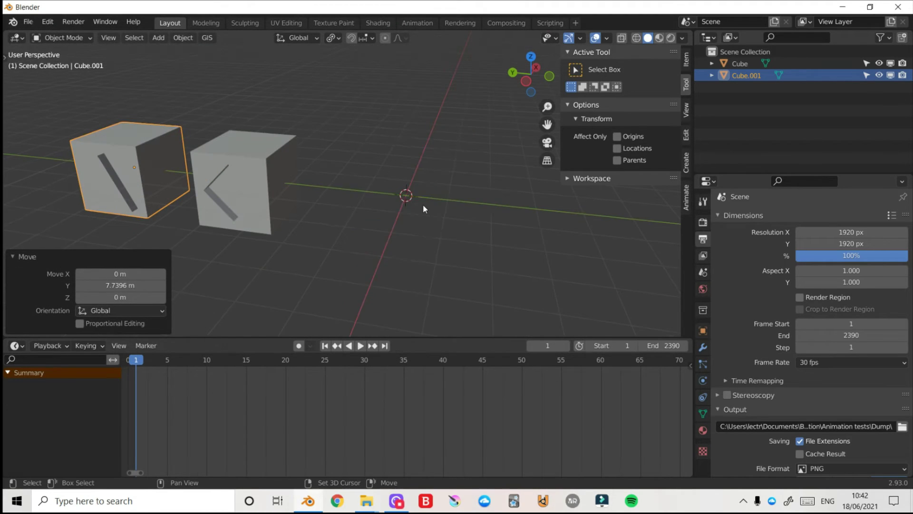
key(shift+a)
mouse_move(421, 206)
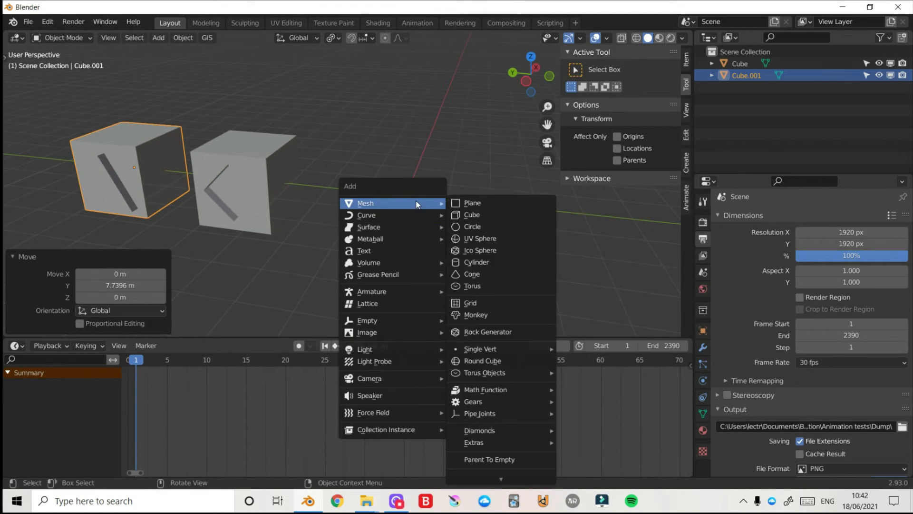
click(473, 217)
key(ctrl+Tab)
click(585, 133)
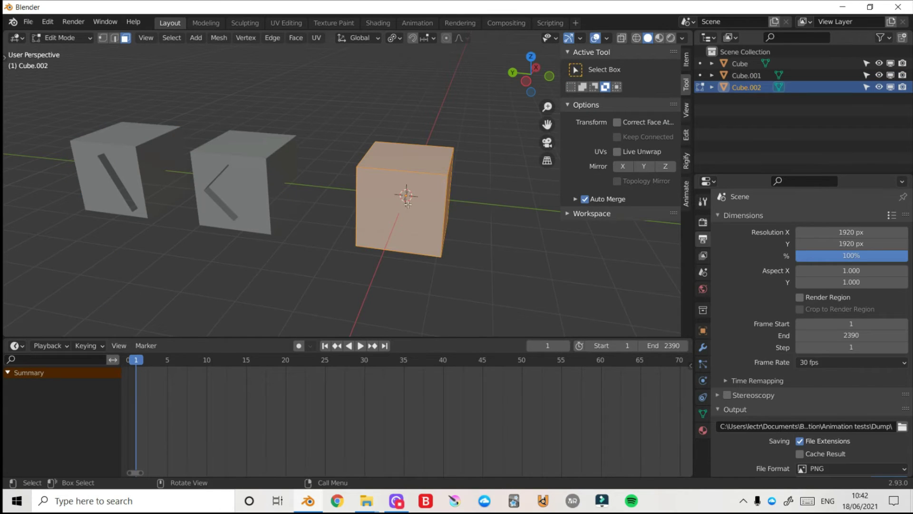
- Subdivide the new cube's front face with one cut and inset the four resulting faces about 0.22 m
click(408, 206)
drag(547, 107, 534, 77)
right_click(557, 250)
click(599, 254)
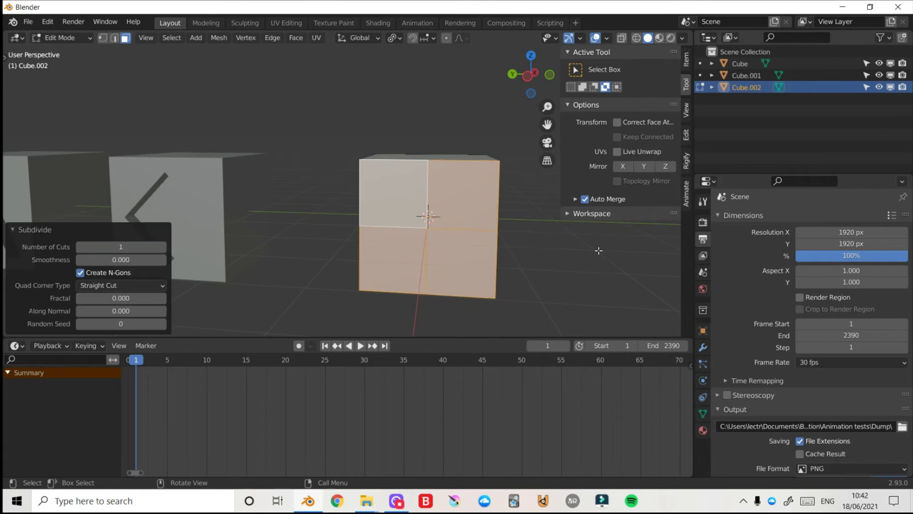
key(i)
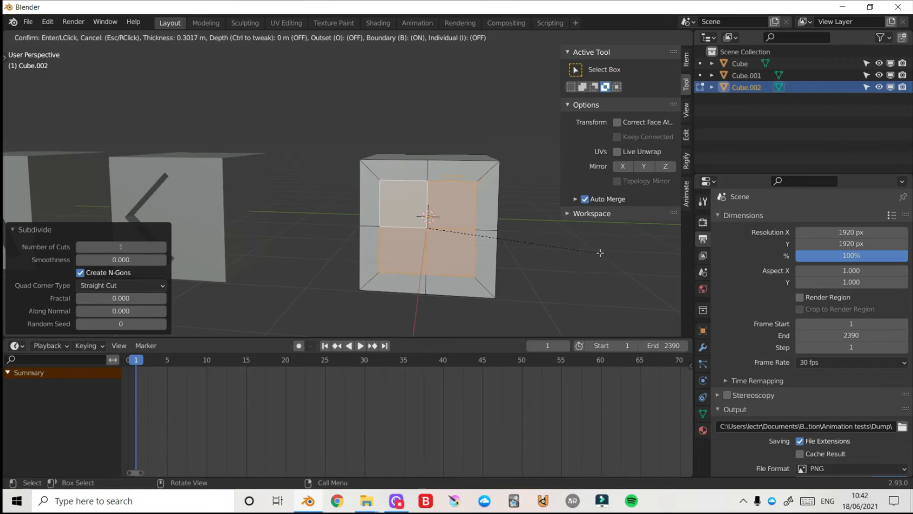
click(528, 237)
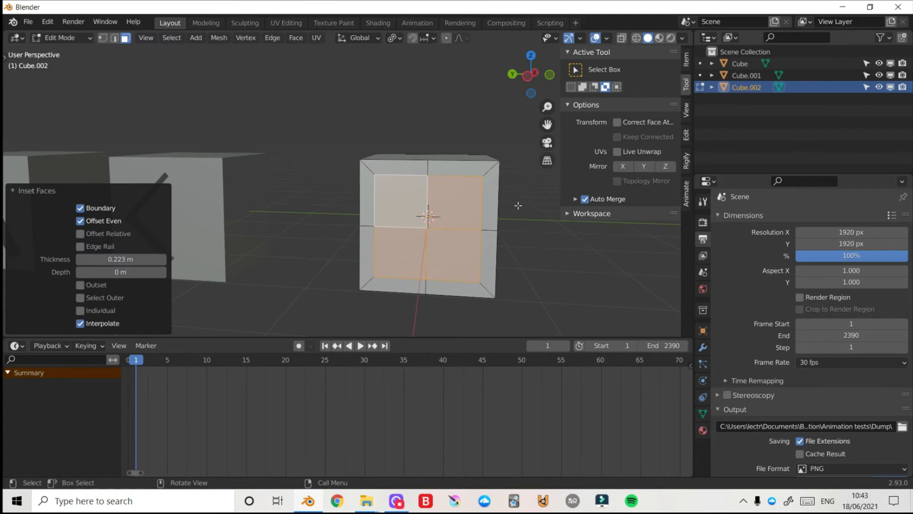
- Turn the inset faces into a circle with LoopTools and scale it to about 0.956
right_click(462, 208)
mouse_move(464, 212)
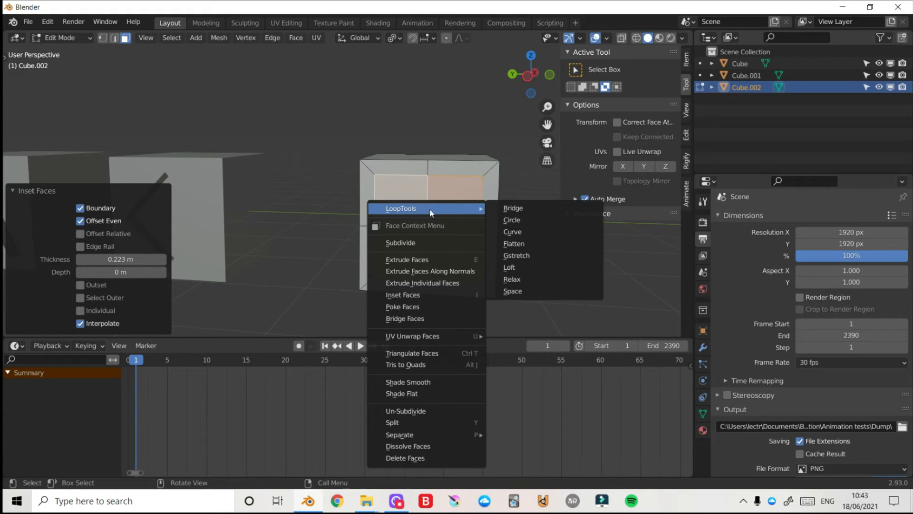
click(523, 218)
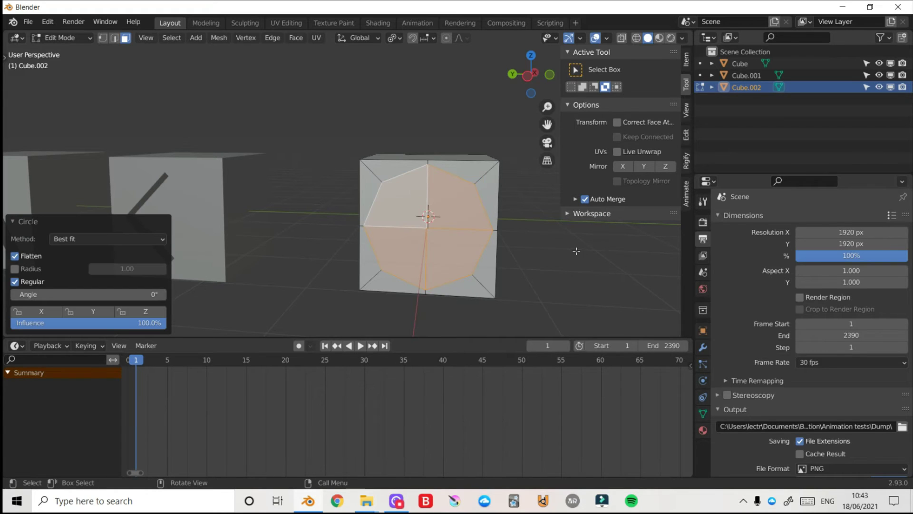
key(s)
click(569, 253)
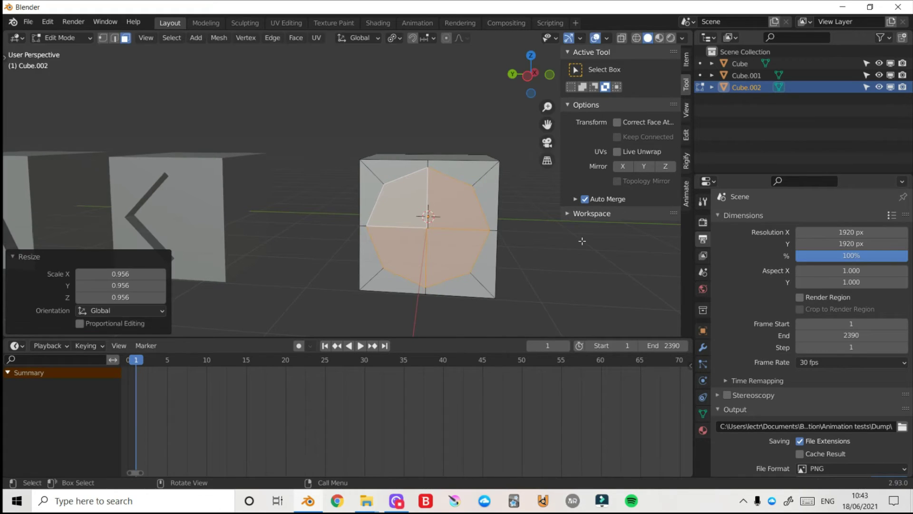
- Inset the circular faces about 0.13 m and extrude them about 0.56 m into the cube
key(i)
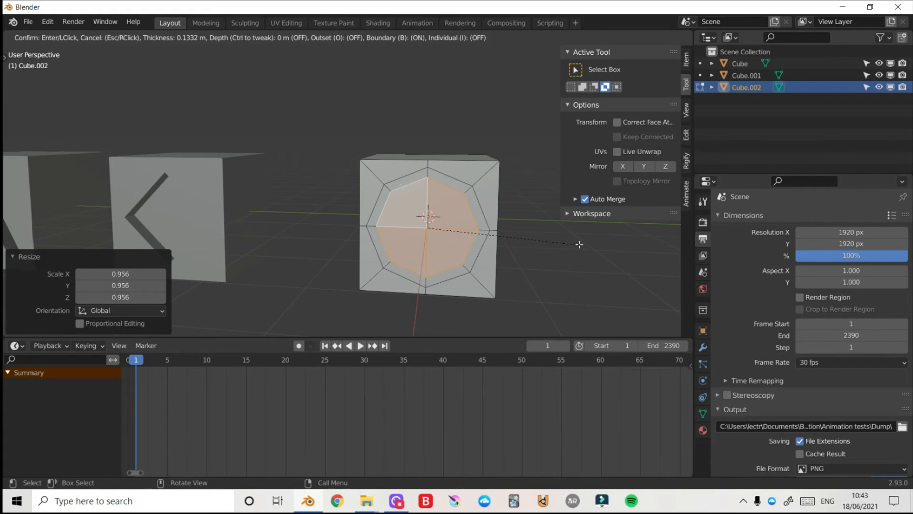
click(580, 245)
drag(532, 75, 466, 78)
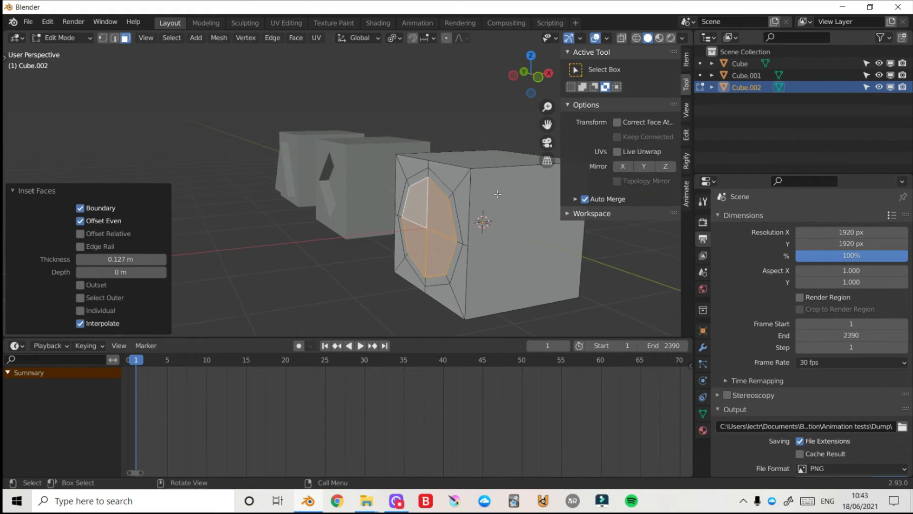
key(e)
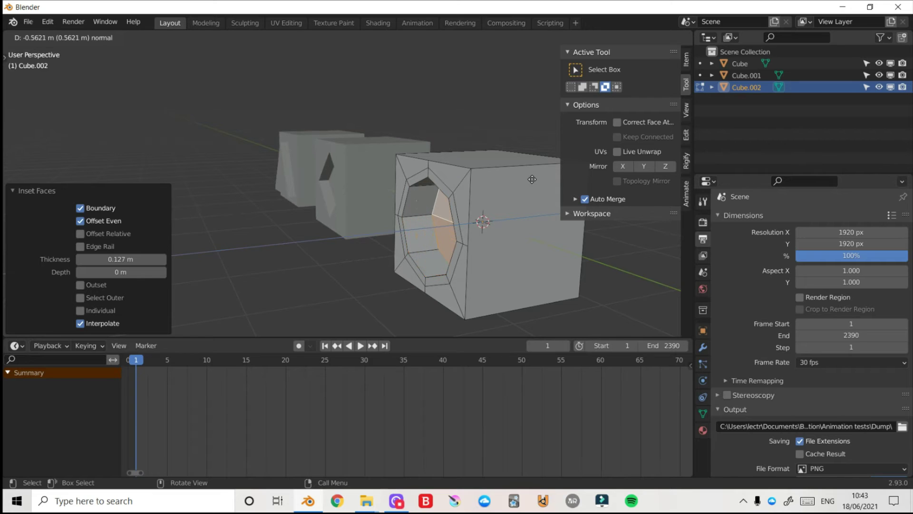
click(532, 179)
- Return to Object Mode and add a Subdivision Surface modifier to the cube with the round hole
drag(537, 84, 576, 97)
key(ctrl+Tab)
click(443, 152)
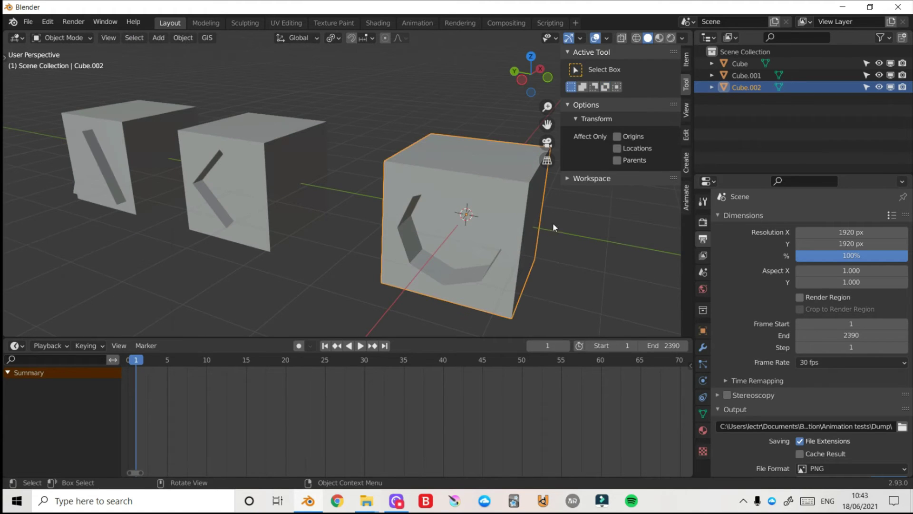
click(704, 348)
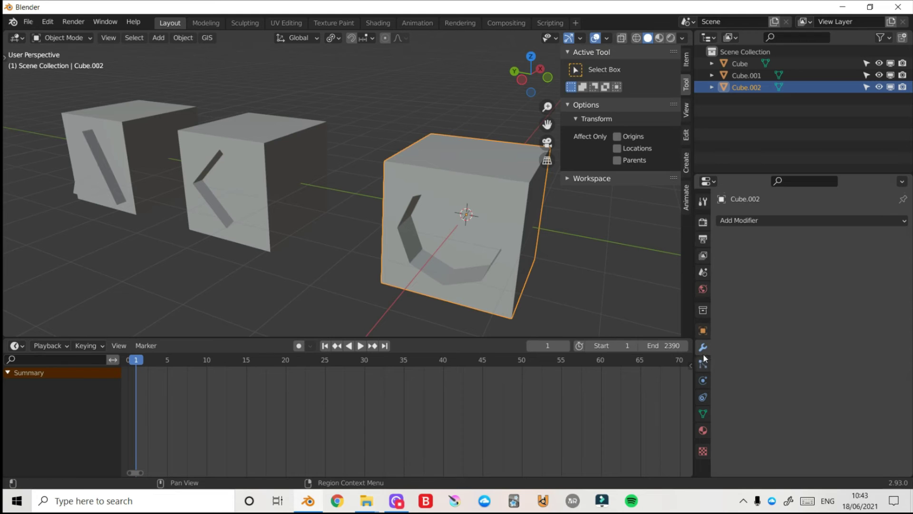
click(745, 221)
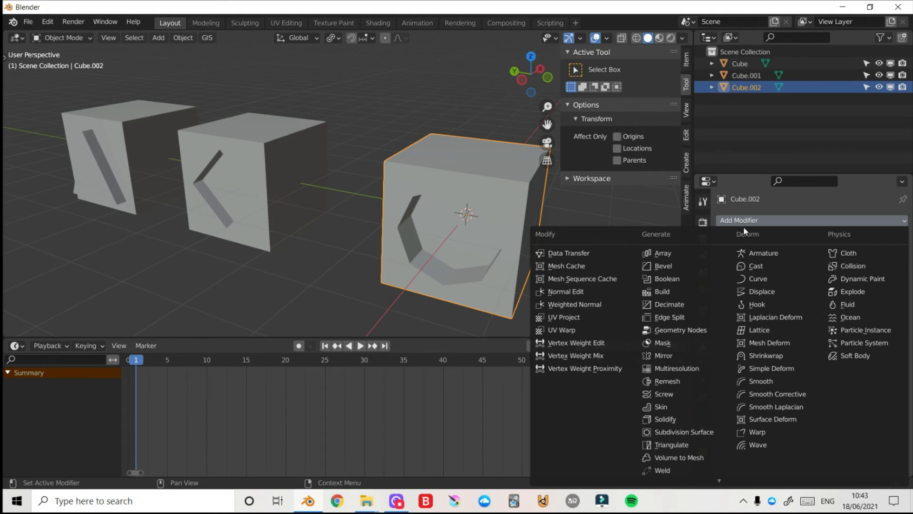
click(679, 432)
- In Edit Mode with X-ray on, select all of the cube's edges except those crossing the hole's floor
mouse_move(543, 86)
mouse_down()
mouse_move(495, 81)
mouse_move(557, 89)
mouse_up()
key(ctrl+Tab)
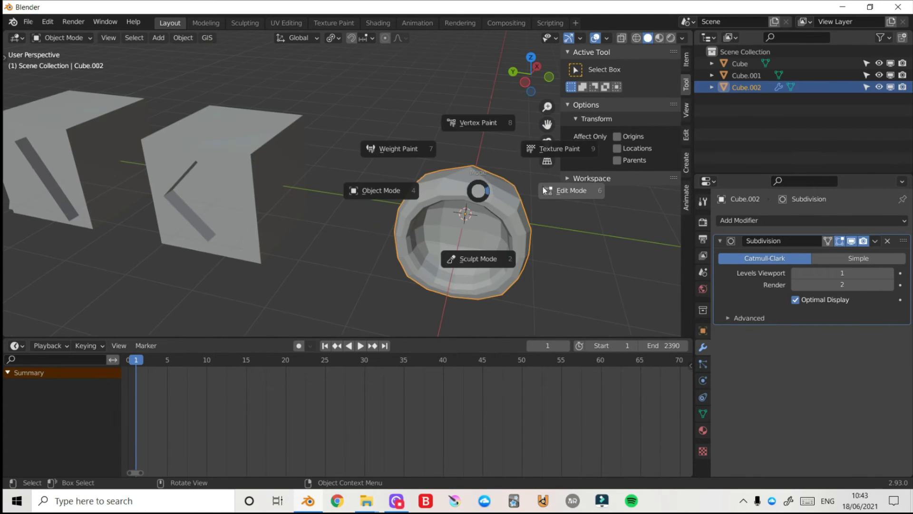
click(567, 192)
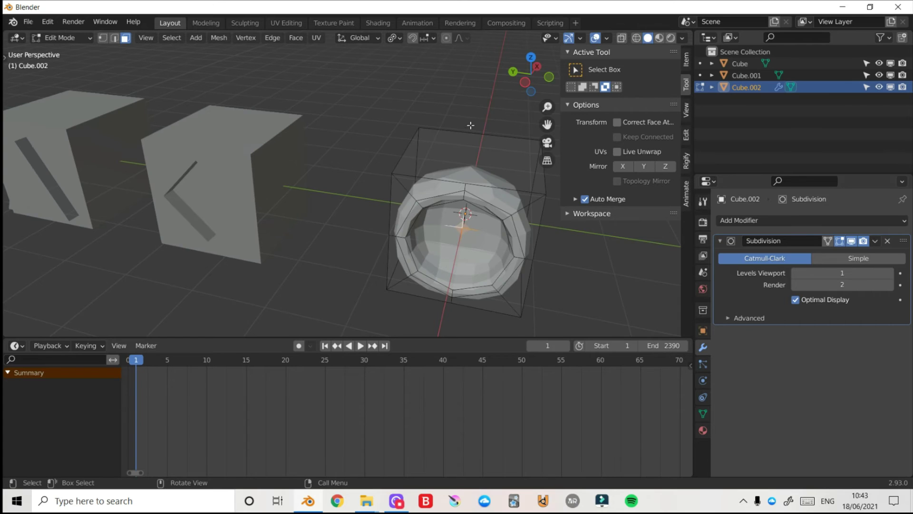
key(a)
mouse_move(530, 76)
mouse_down()
mouse_move(500, 76)
mouse_move(531, 77)
mouse_move(553, 59)
mouse_move(536, 72)
mouse_up()
click(622, 39)
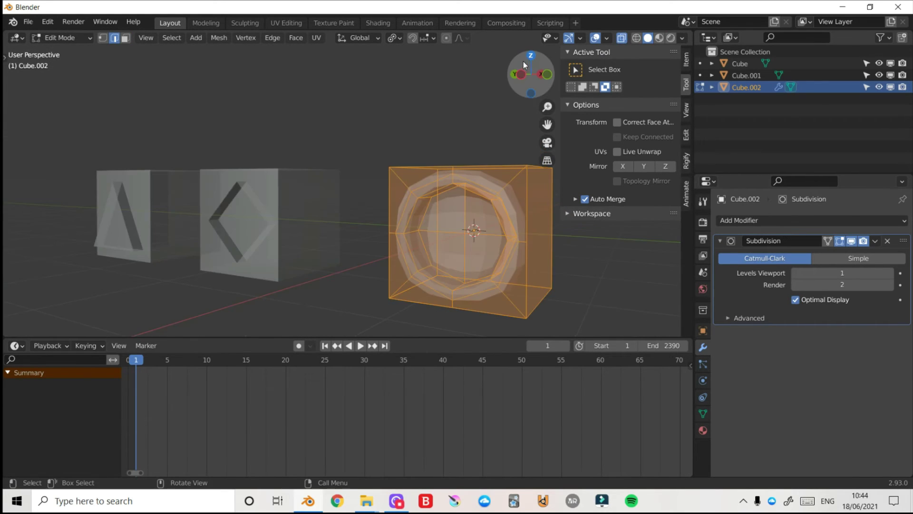
drag(524, 62, 552, 62)
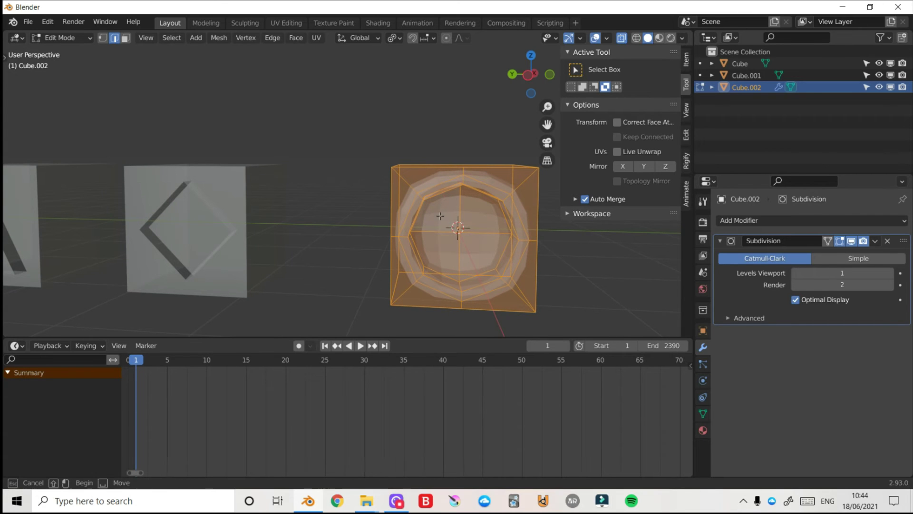
drag(437, 215, 480, 251)
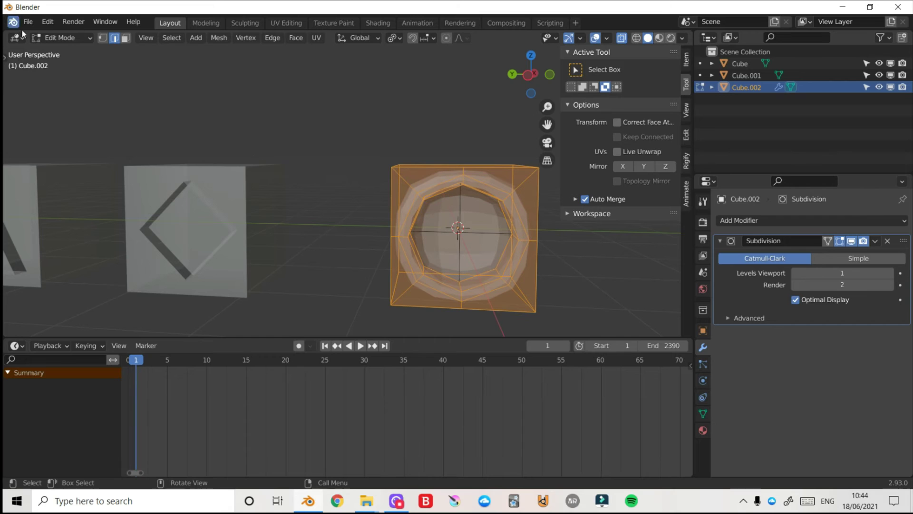
- Show the viewport's tool shelf and choose the Select Box tool
key(t)
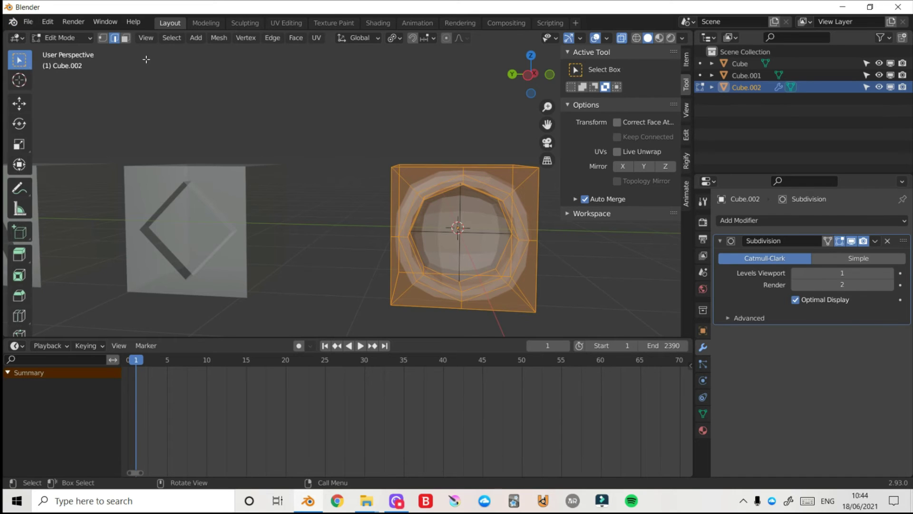
click(19, 61)
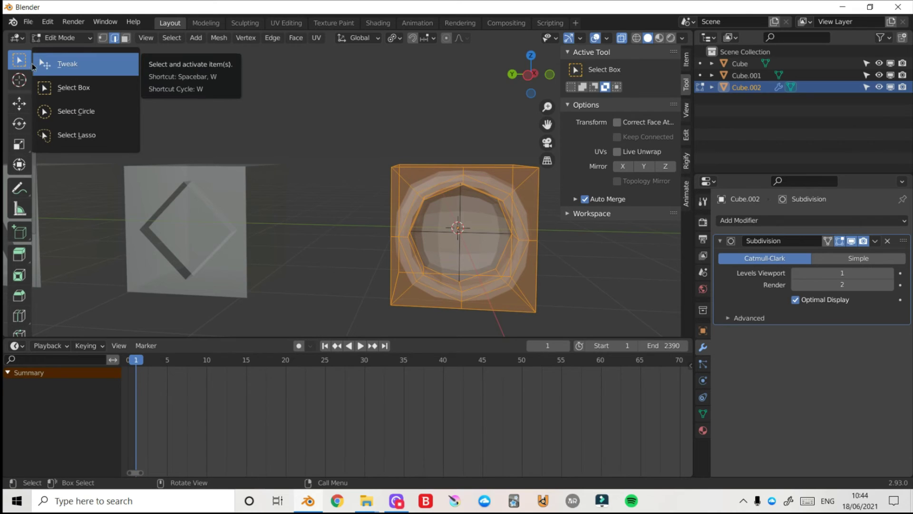
click(68, 88)
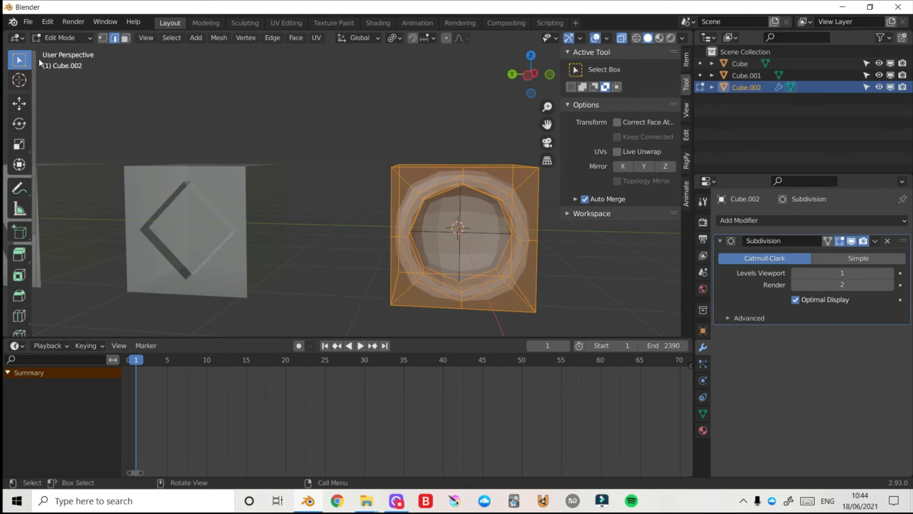
click(18, 64)
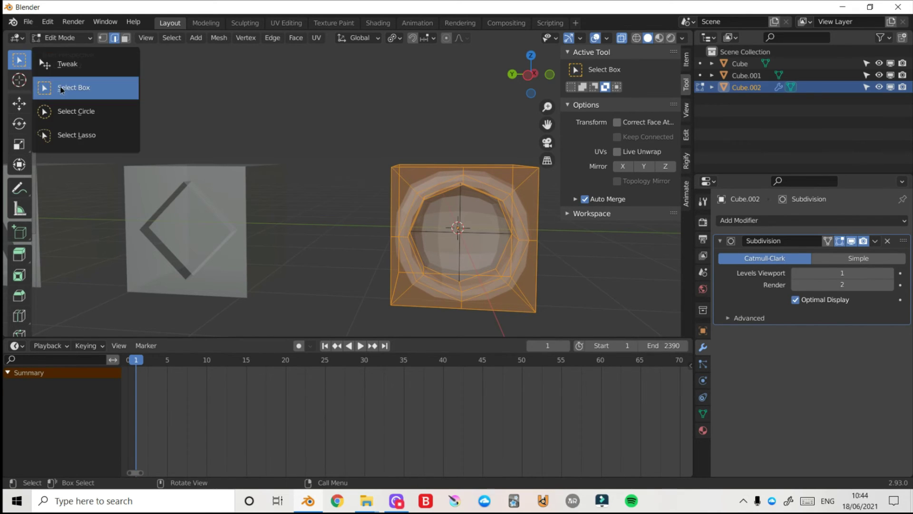
click(61, 88)
- Set the mean crease of the selected edges to 1
middle_drag(246, 71, 449, 276)
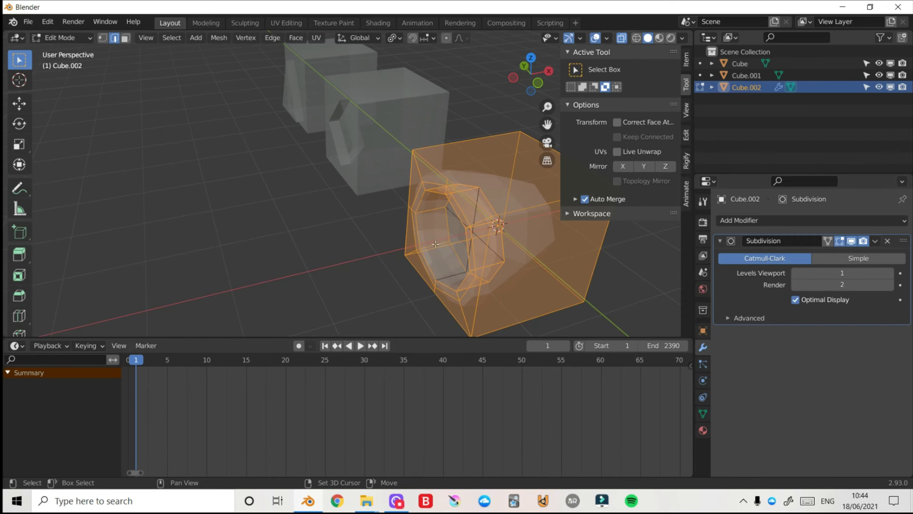
mouse_move(530, 74)
mouse_down()
mouse_move(566, 35)
mouse_move(553, 26)
mouse_move(569, 67)
mouse_move(618, 57)
mouse_move(517, 76)
mouse_up()
click(686, 60)
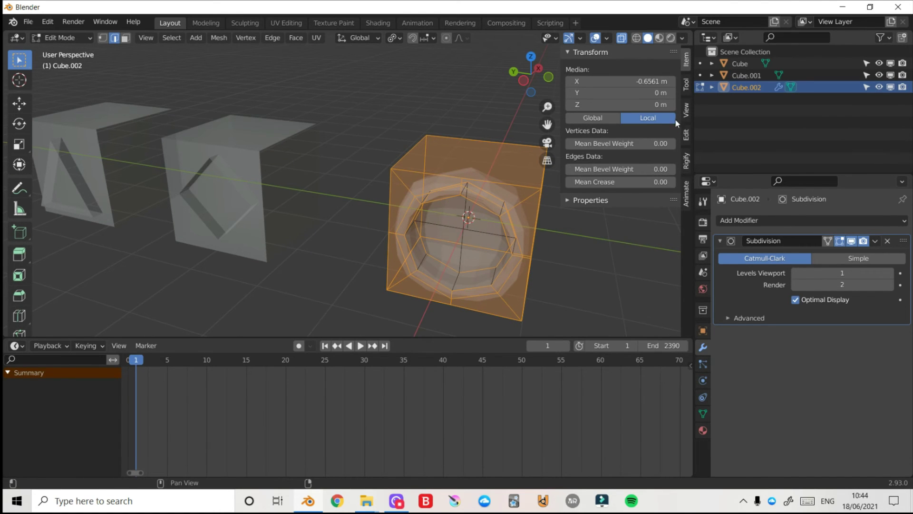
key(m)
click(622, 182)
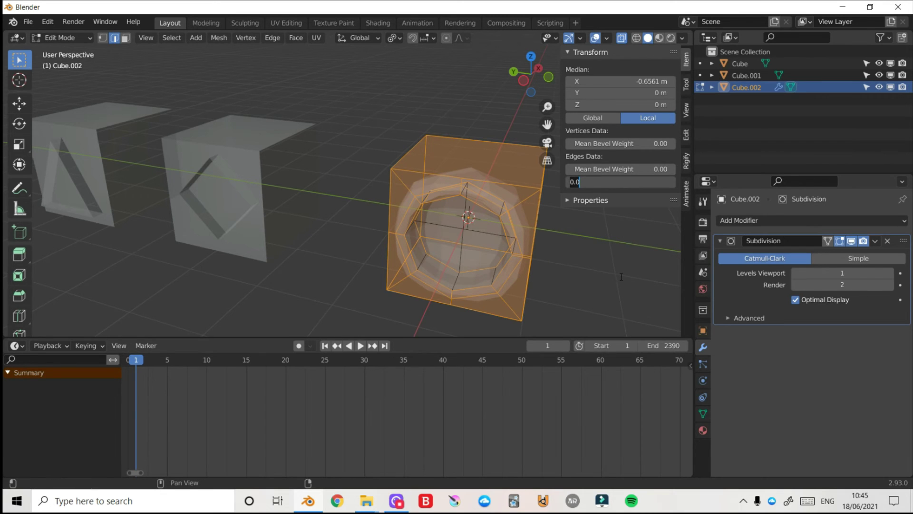
text(1)
key(Return)
- Check the creased cube in Object Mode with the viewport subdivision level set to 2, and return to Edit Mode
key(ctrl+Tab)
click(464, 206)
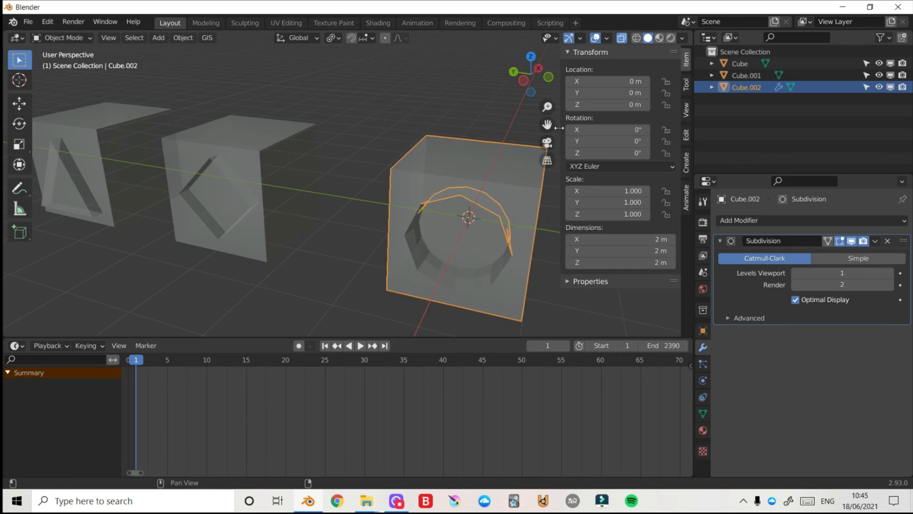
key(Tab)
drag(522, 76, 583, 82)
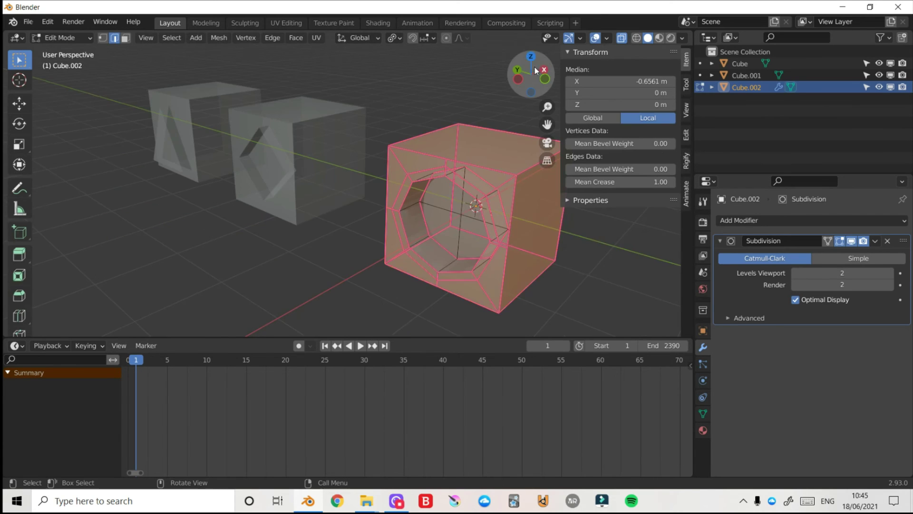
- Turn off X-ray and set the mean crease of the edges ringing the hole's front opening to 0
drag(537, 70, 511, 71)
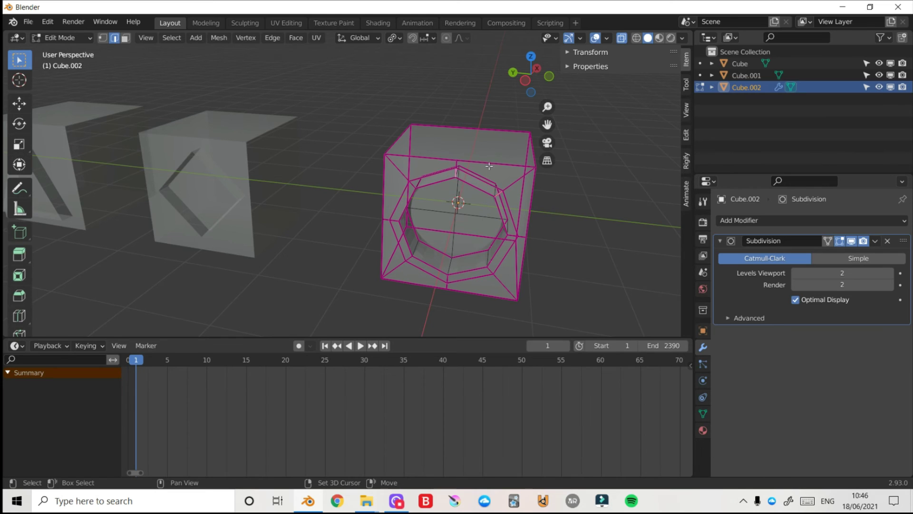
click(622, 38)
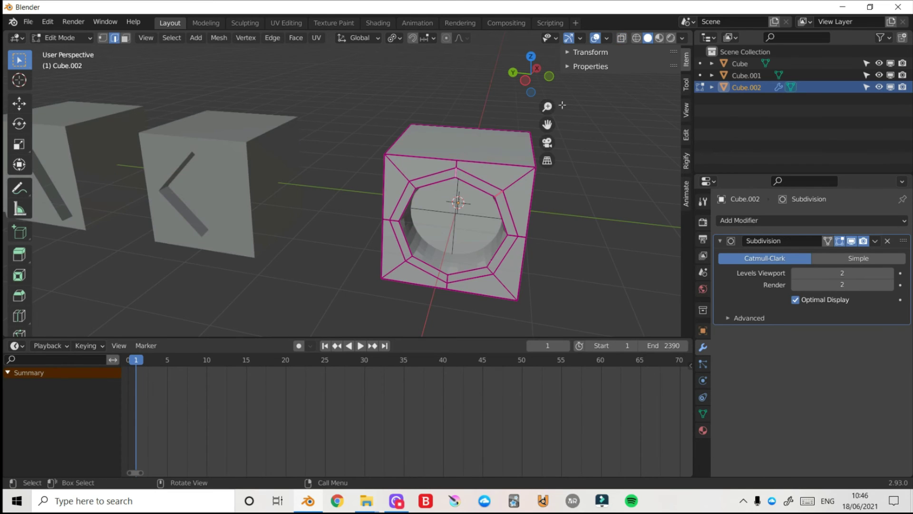
drag(529, 79, 506, 82)
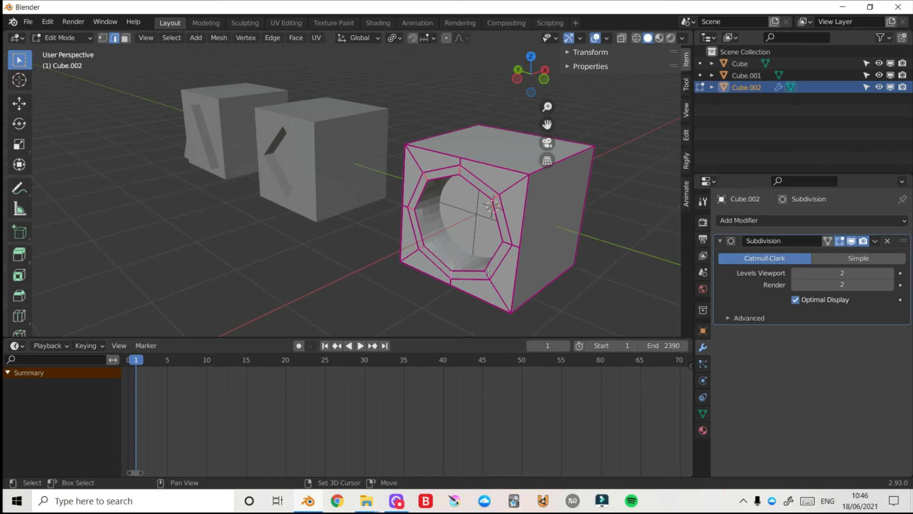
click(583, 53)
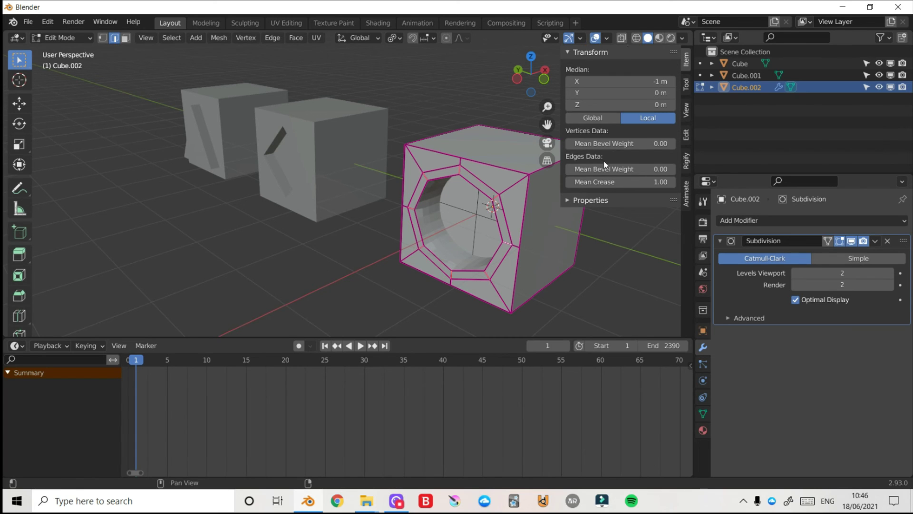
click(599, 182)
text(0)
key(Return)
- Return to Object Mode and apply Shade Smooth to the cube with the round hole
key(ctrl+Tab)
click(560, 266)
right_click(518, 79)
click(519, 78)
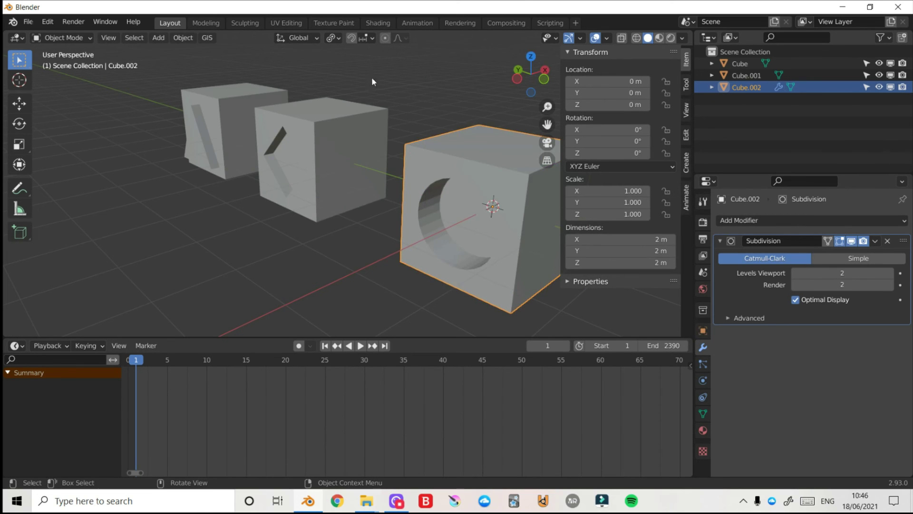
middle_drag(402, 70, 482, 127)
right_click(314, 238)
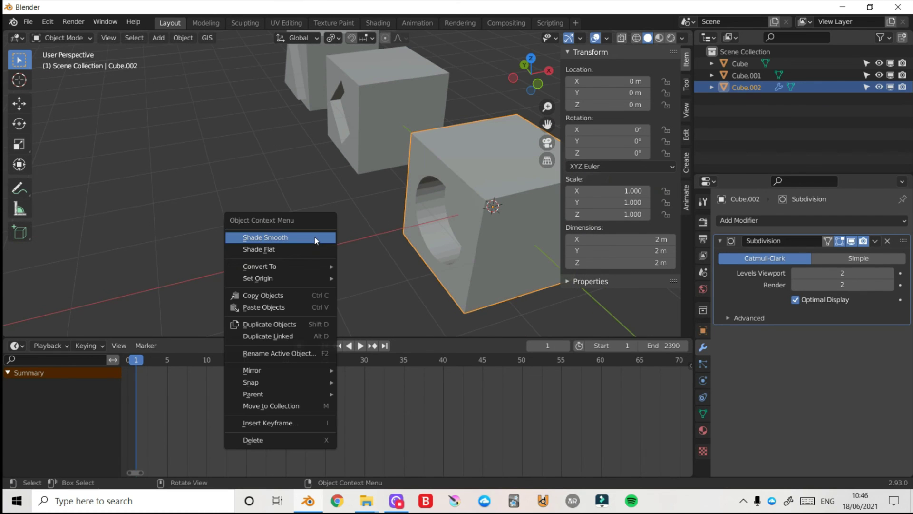
click(315, 236)
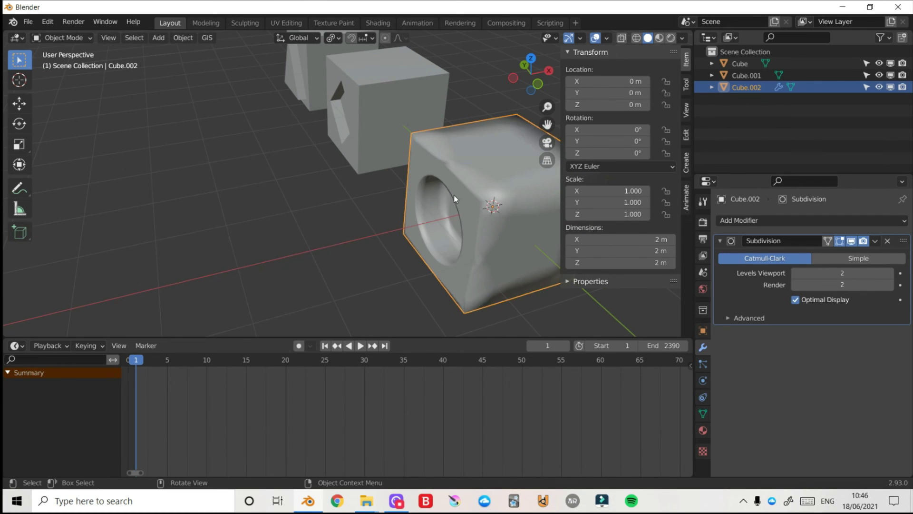
- Enable Auto Smooth at 30° in the cube's normals settings
click(703, 414)
scroll(761, 381, down, 5)
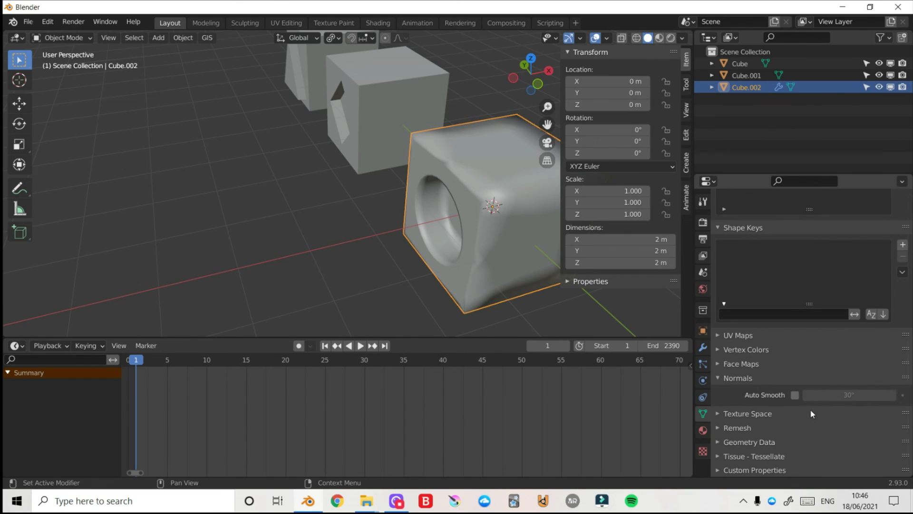
click(796, 395)
mouse_move(527, 81)
mouse_down()
mouse_move(593, 47)
mouse_move(532, 78)
mouse_move(540, 74)
mouse_up()
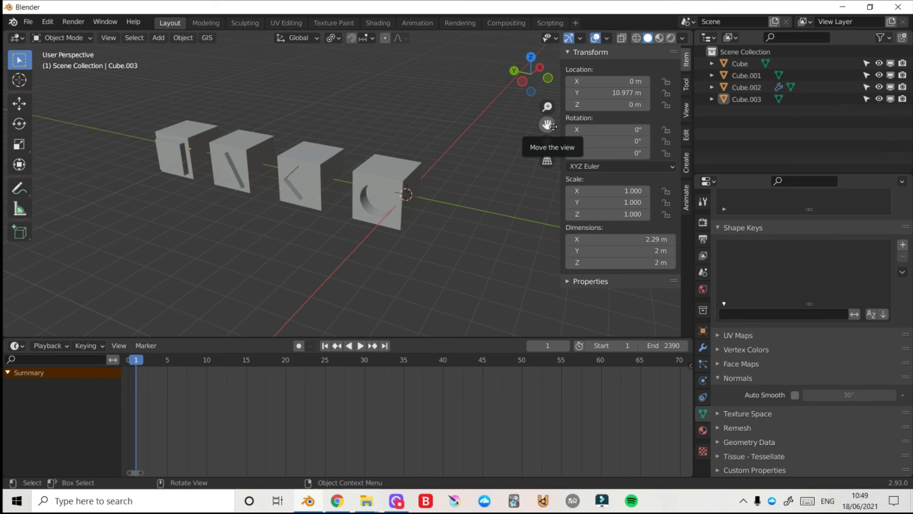
drag(553, 126, 609, 166)
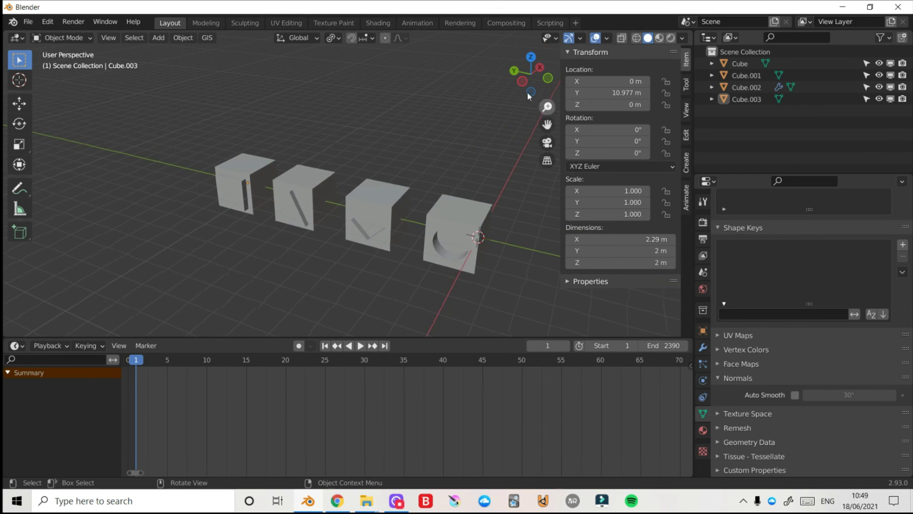
drag(522, 81, 500, 143)
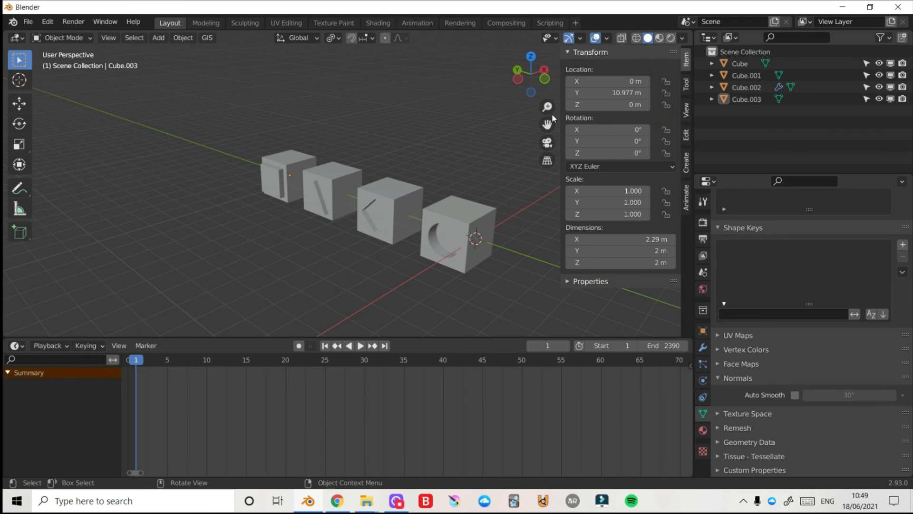